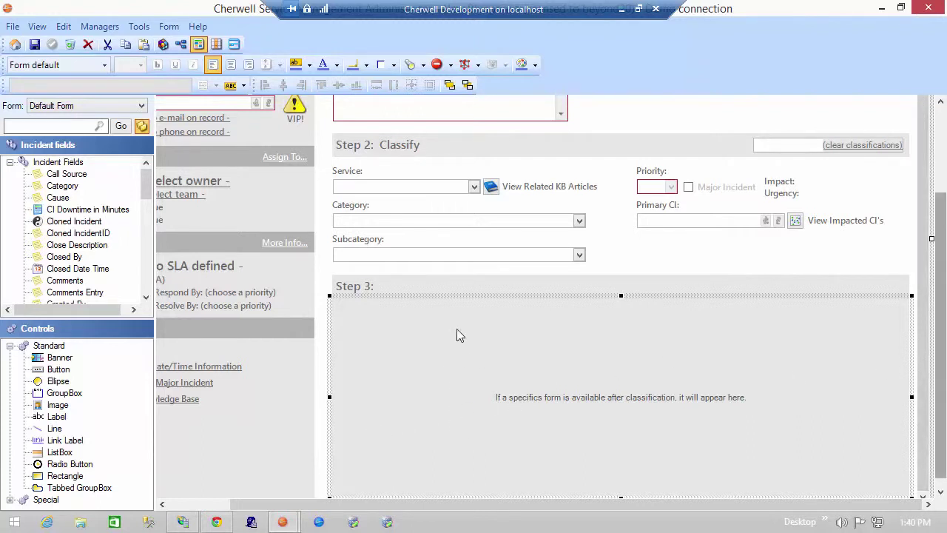
pyautogui.rightClick(396, 329)
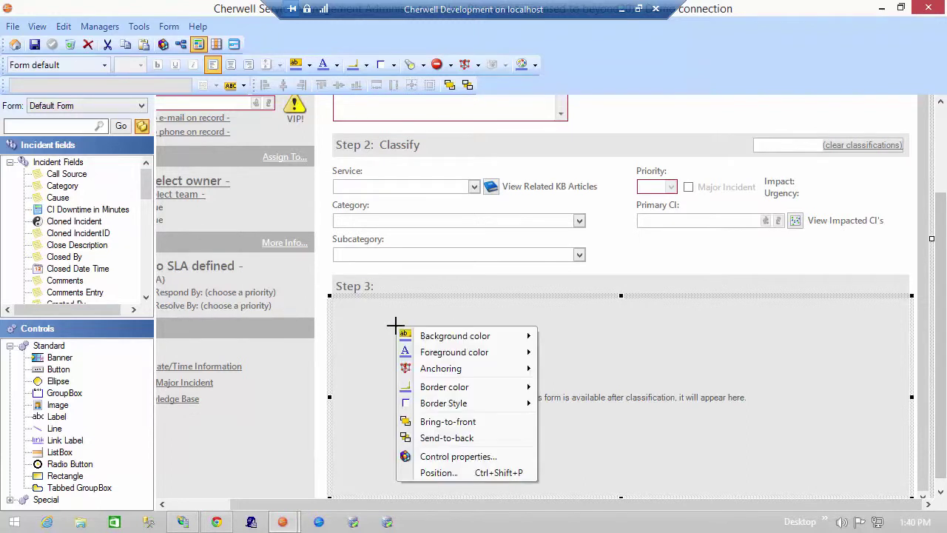
pyautogui.click(458, 457)
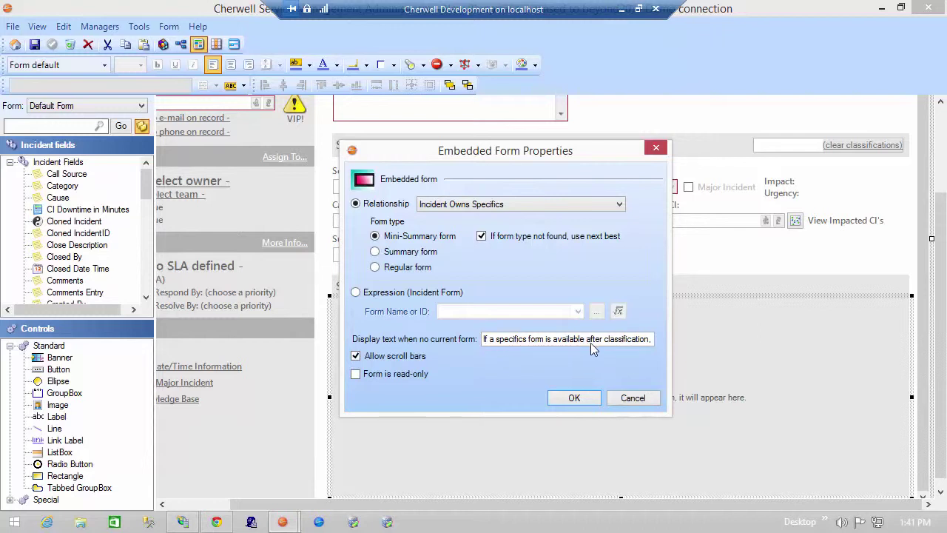
pyautogui.moveTo(650, 341); pyautogui.dragTo(651, 341)
pyautogui.click(634, 339)
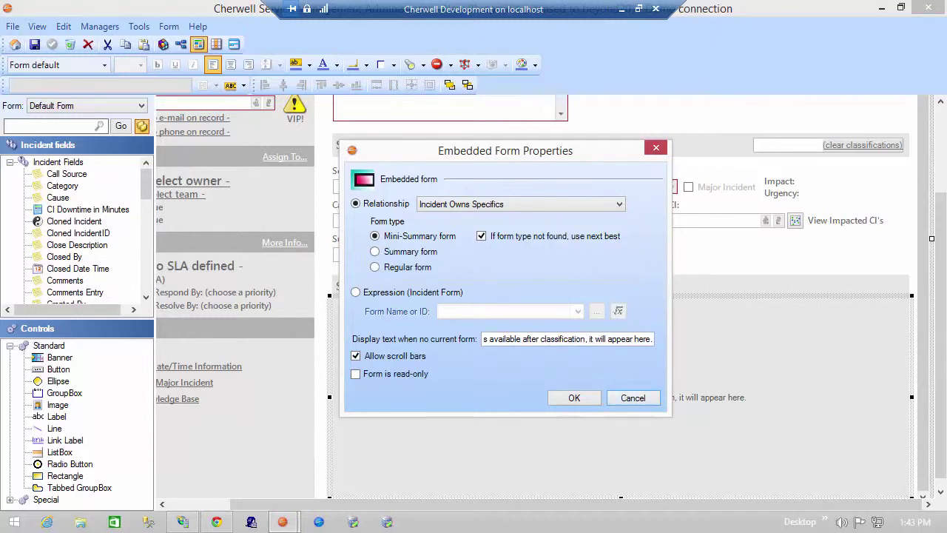
# Step: Close the embedded form properties and open the Change Request form in the designer
pyautogui.click(630, 399)
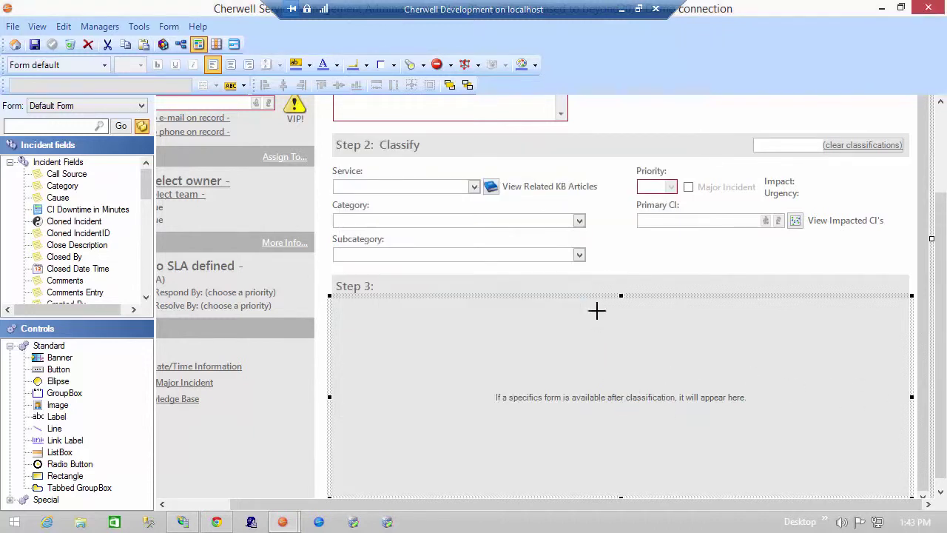
pyautogui.click(14, 43)
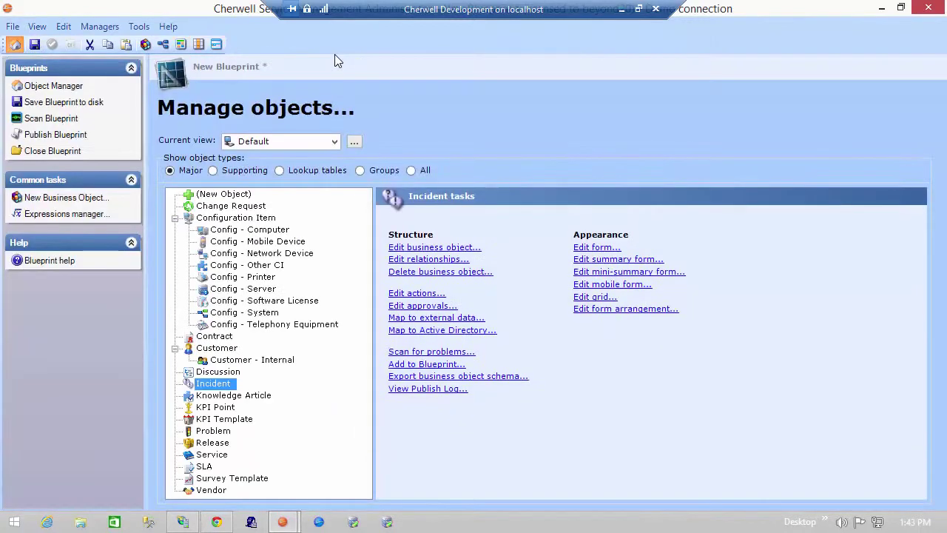
pyautogui.click(250, 207)
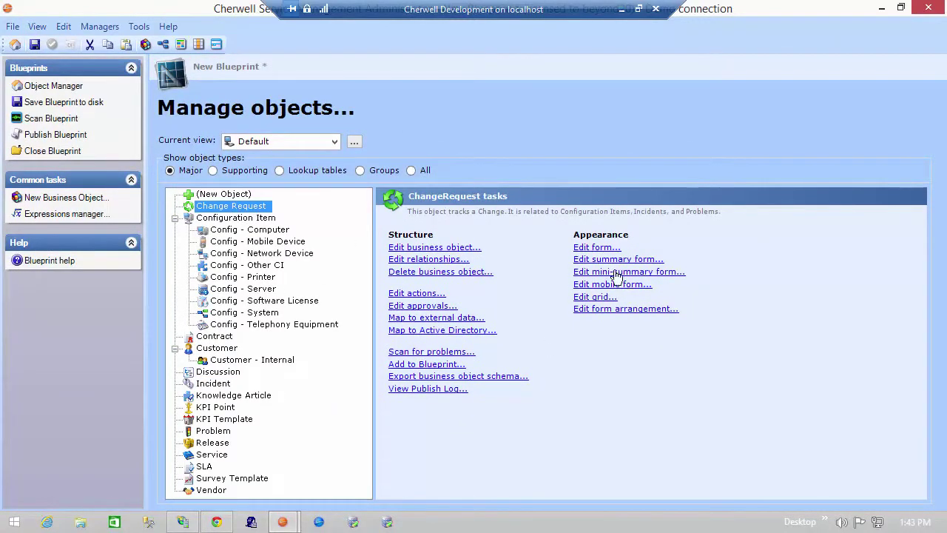
pyautogui.click(597, 250)
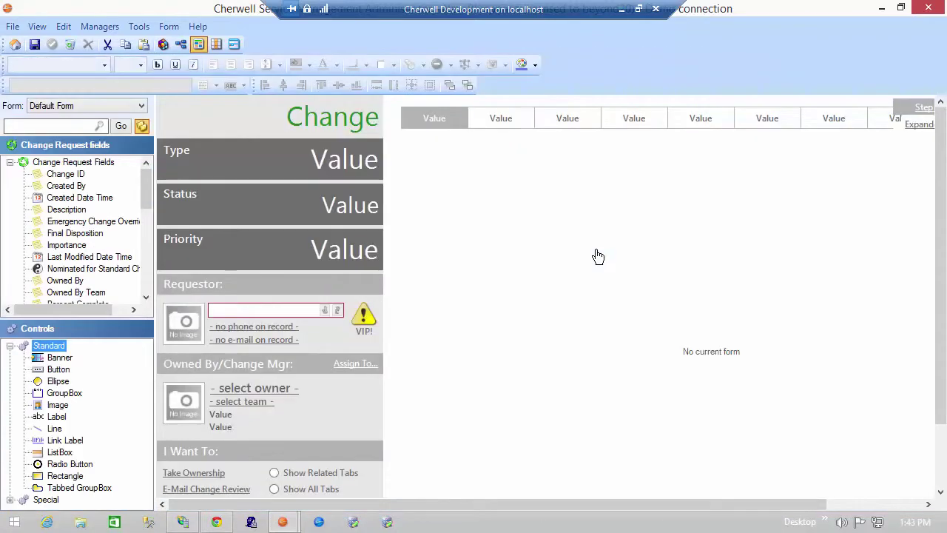
pyautogui.moveTo(762, 504); pyautogui.dragTo(920, 507)
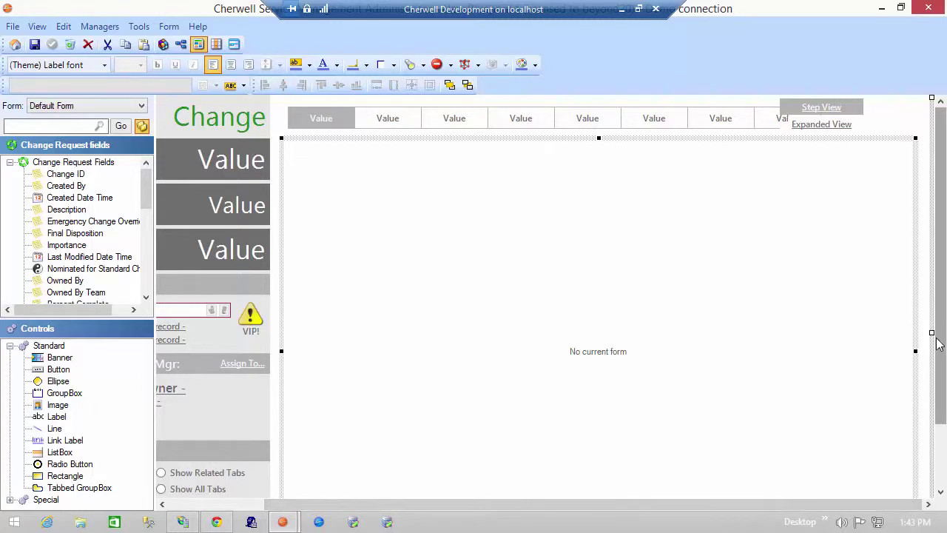
pyautogui.moveTo(937, 345)
pyautogui.mouseDown()
pyautogui.moveTo(942, 388)
pyautogui.moveTo(942, 354)
pyautogui.mouseUp()
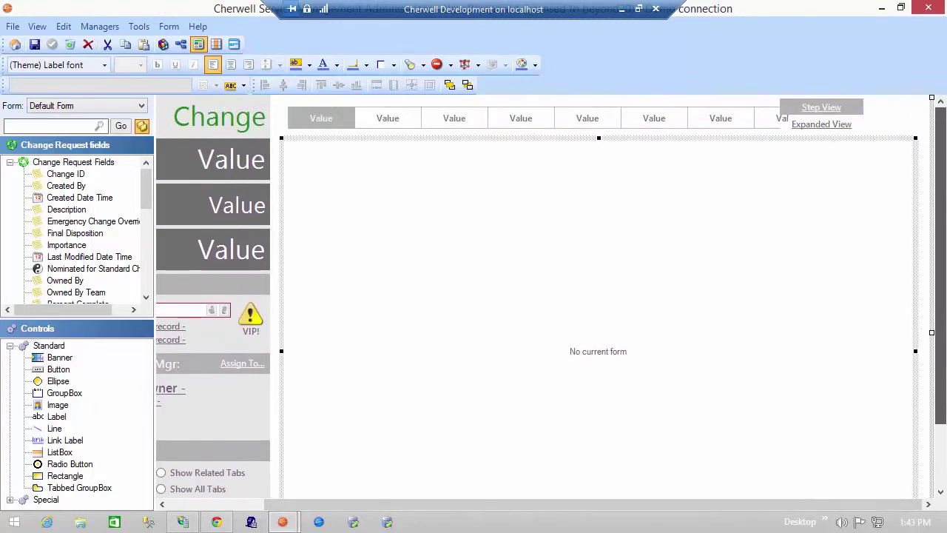
# Step: Inspect the embedded form area's properties and selection expression, cancelling without changes
pyautogui.rightClick(470, 169)
pyautogui.click(515, 296)
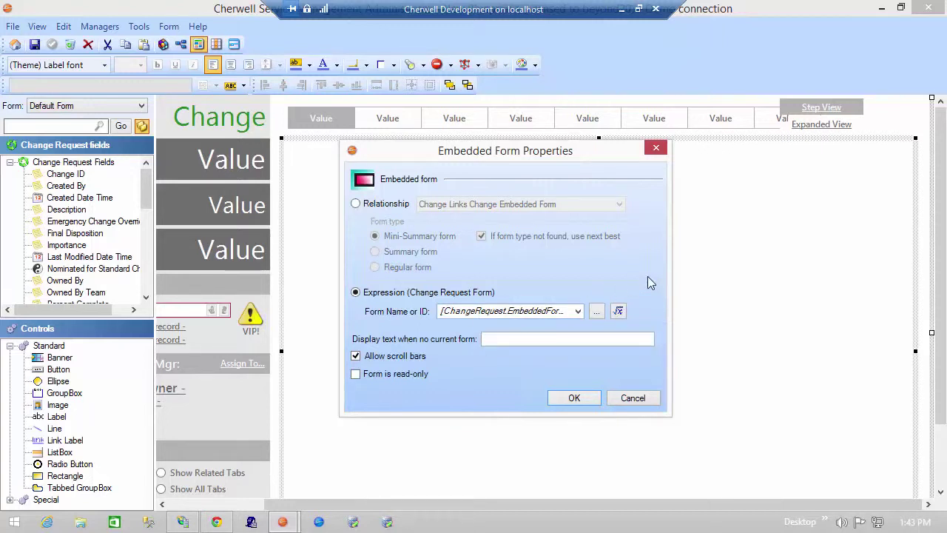
pyautogui.click(619, 312)
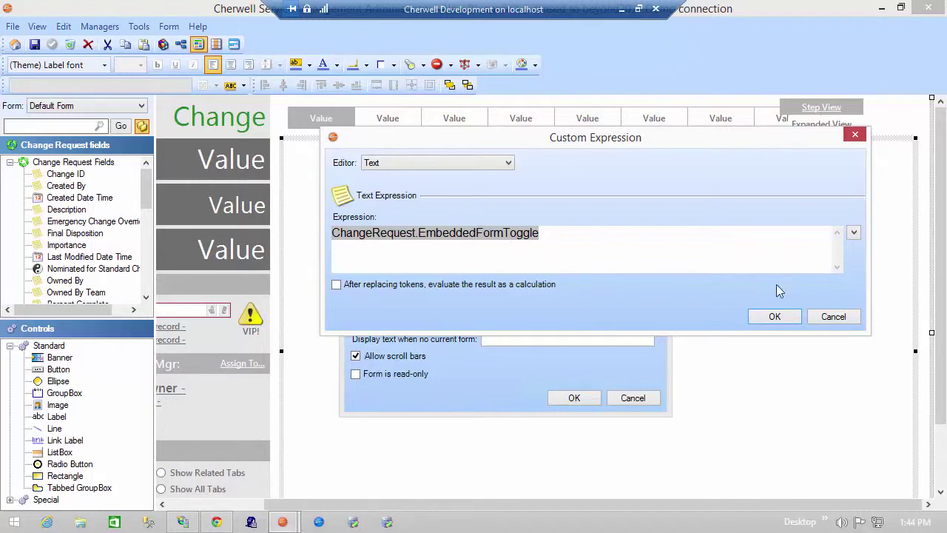
pyautogui.click(841, 319)
pyautogui.click(636, 400)
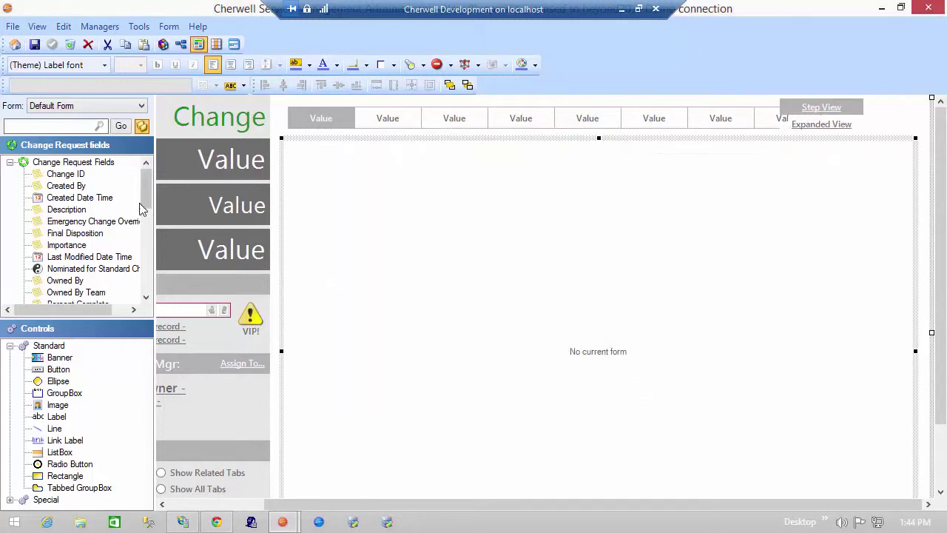
# Step: Expand the Embedded Forms folder and open the Embedded Form Toggle field for editing
pyautogui.moveTo(142, 193); pyautogui.dragTo(144, 280)
pyautogui.click(81, 245)
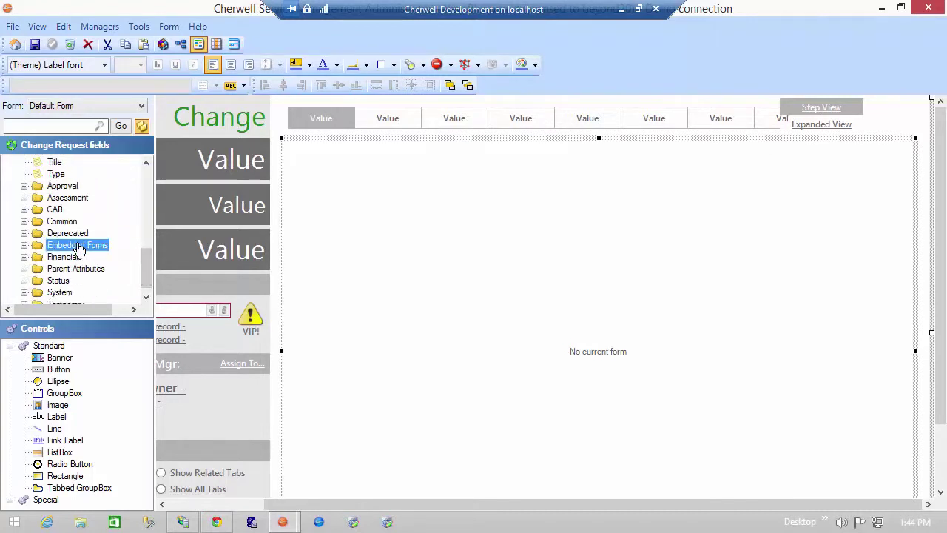
pyautogui.click(23, 247)
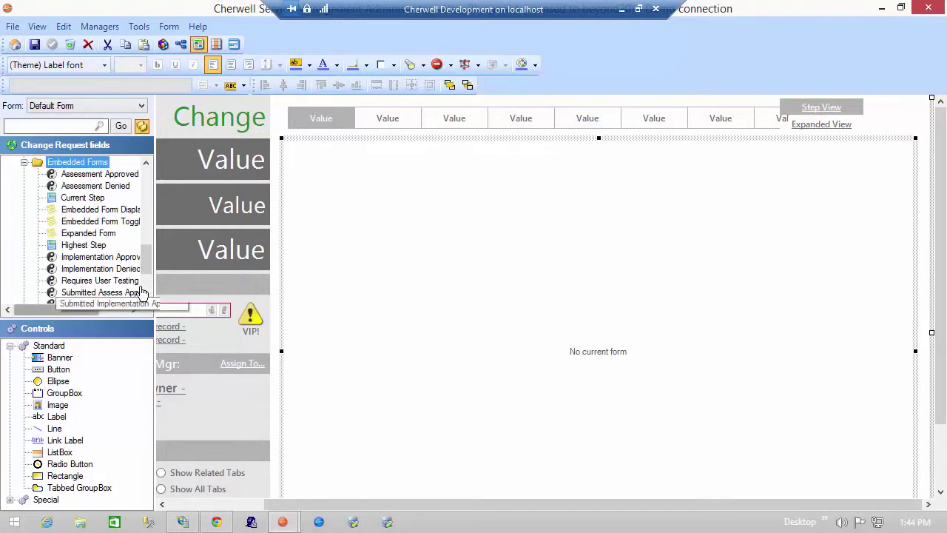
pyautogui.moveTo(148, 268); pyautogui.dragTo(148, 275)
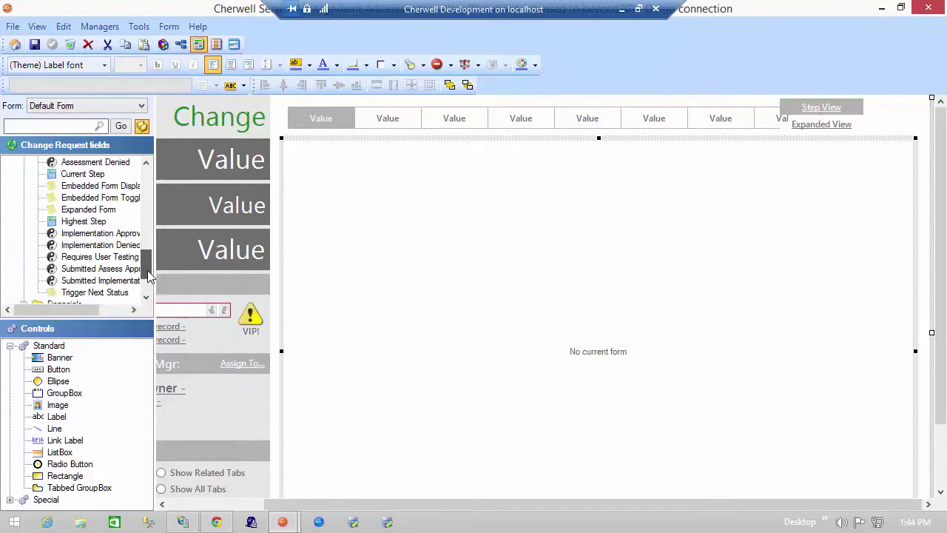
pyautogui.click(117, 198)
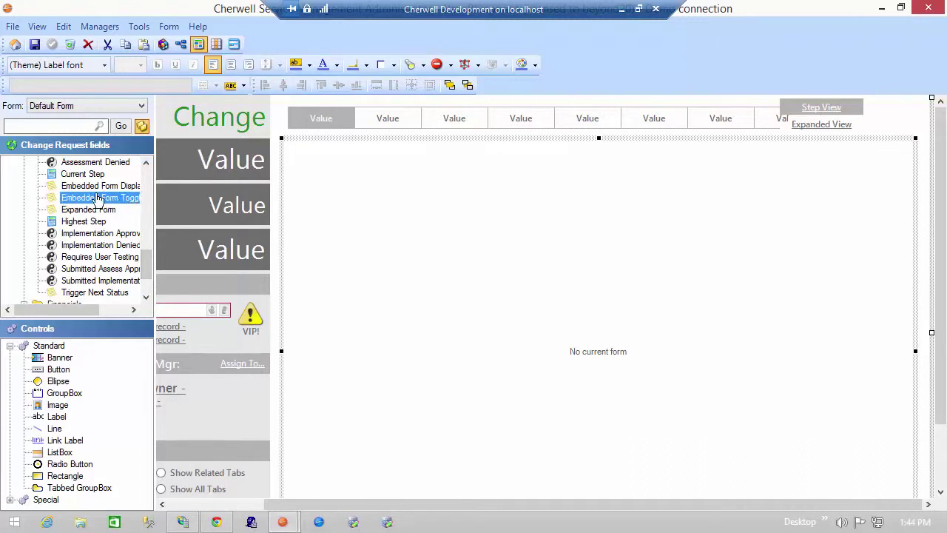
pyautogui.rightClick(98, 201)
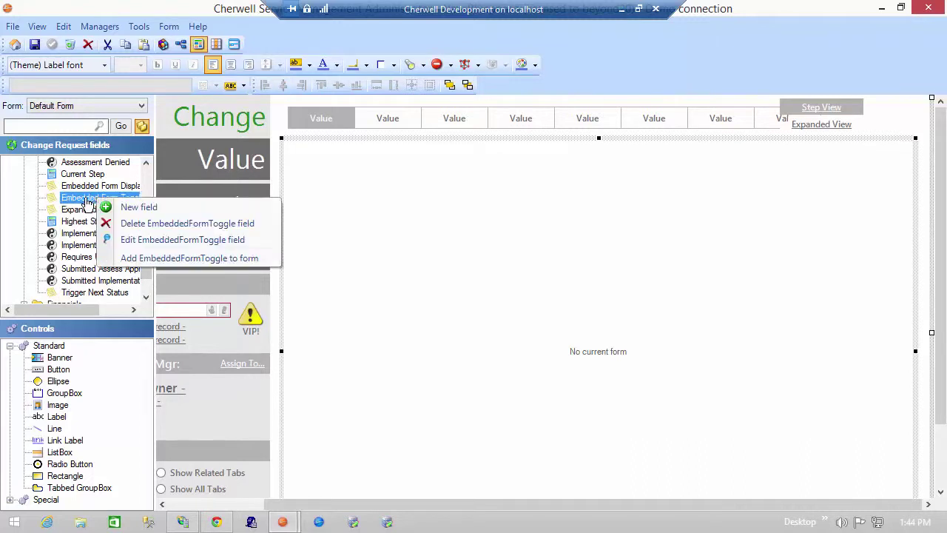
pyautogui.click(140, 240)
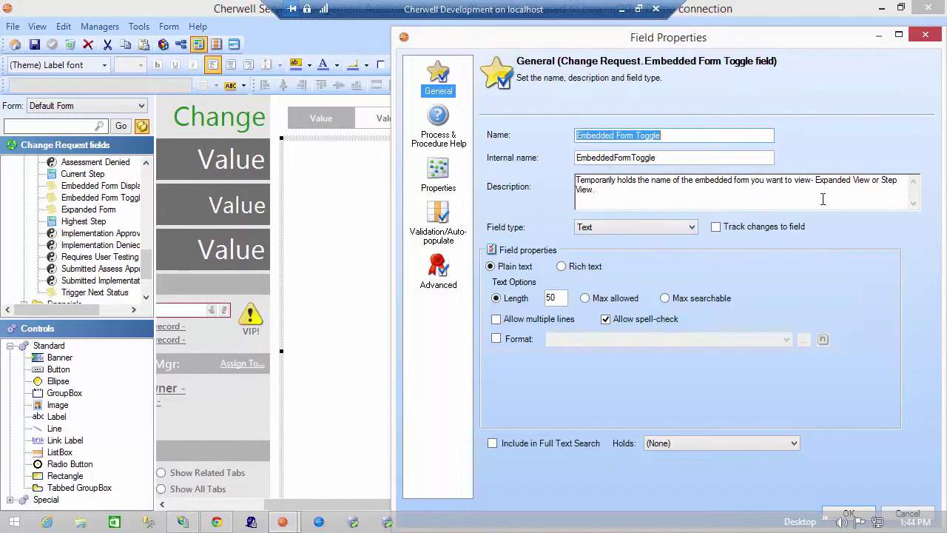
# Step: View the Embedded Form Toggle calculated value expression, then cancel both dialogs
pyautogui.click(438, 175)
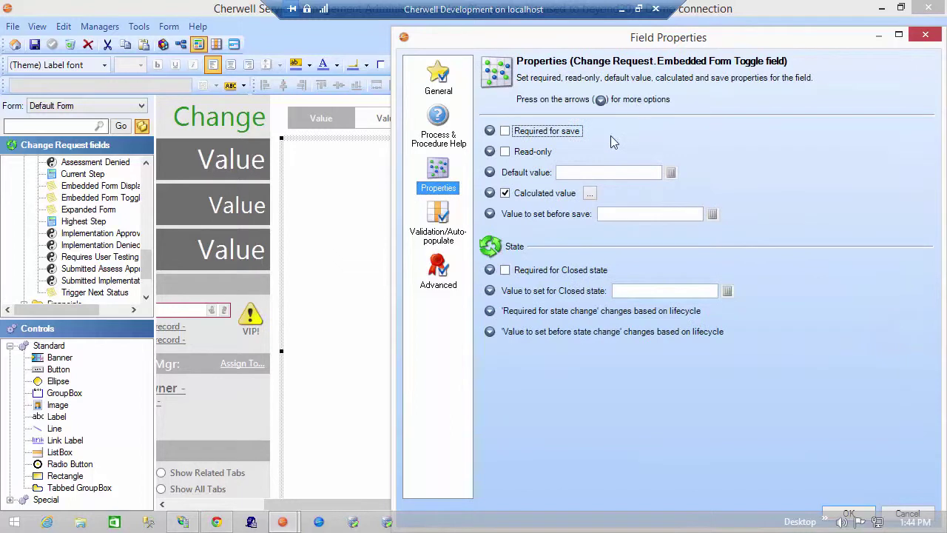
pyautogui.click(489, 193)
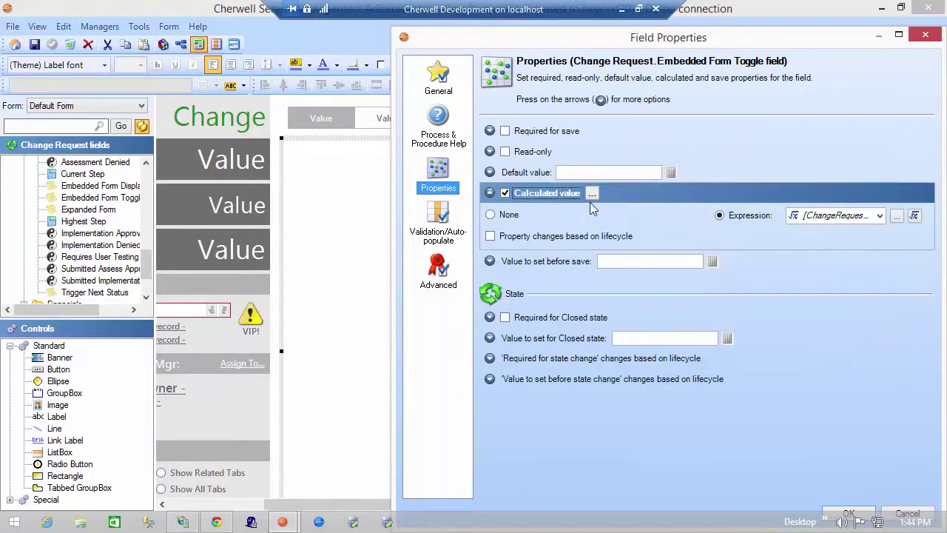
pyautogui.click(914, 216)
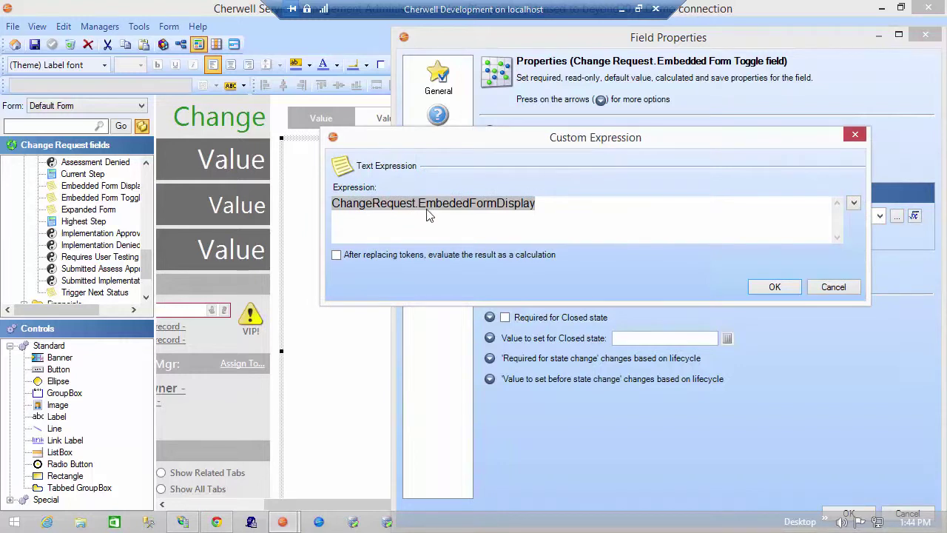
pyautogui.click(846, 287)
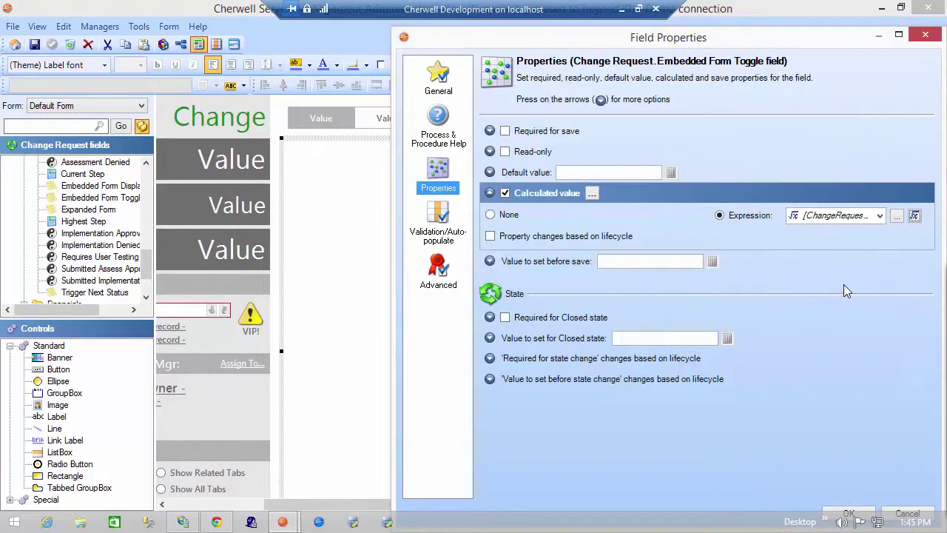
pyautogui.click(907, 513)
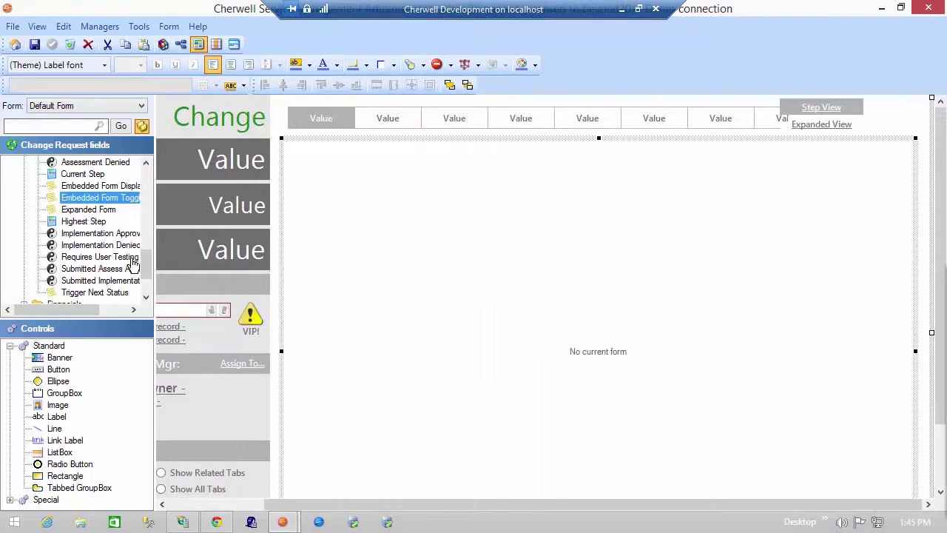
pyautogui.click(114, 186)
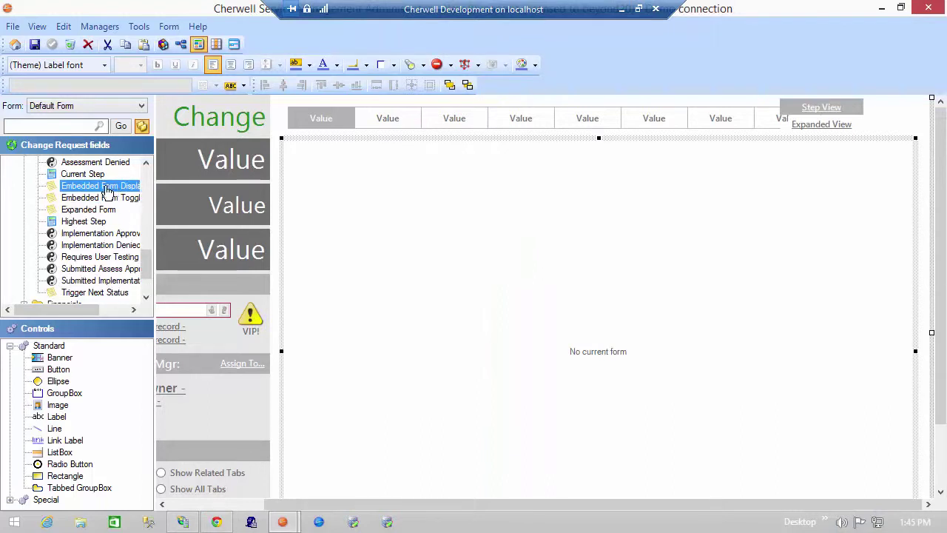
pyautogui.rightClick(108, 188)
pyautogui.click(140, 228)
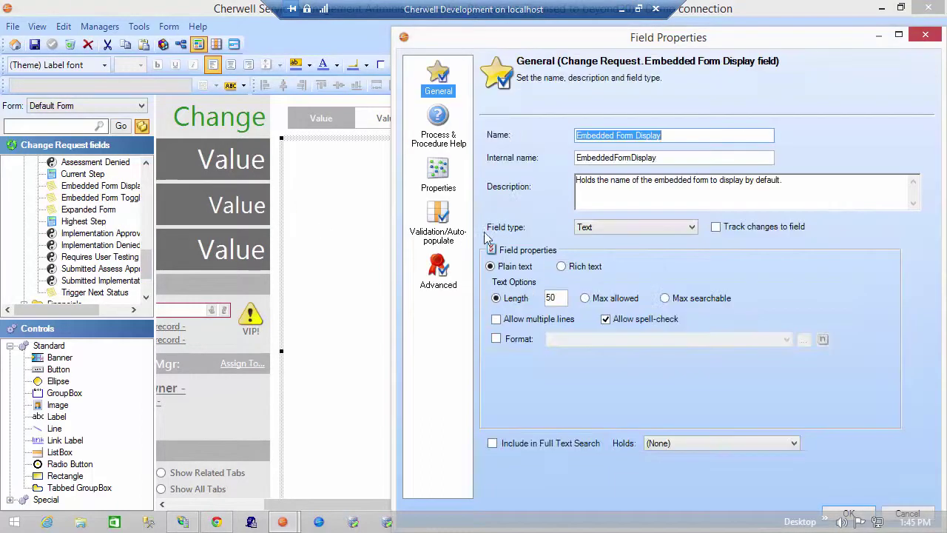
pyautogui.click(438, 178)
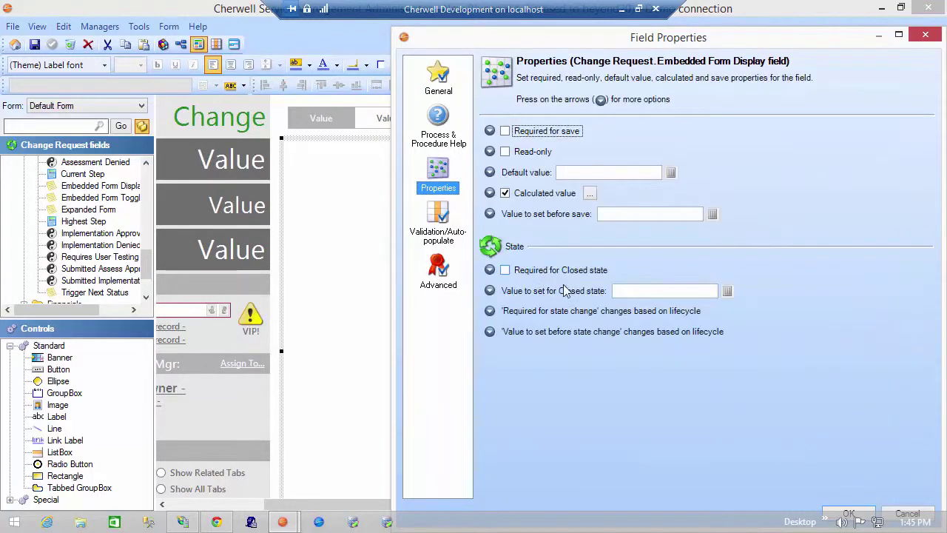
pyautogui.click(490, 193)
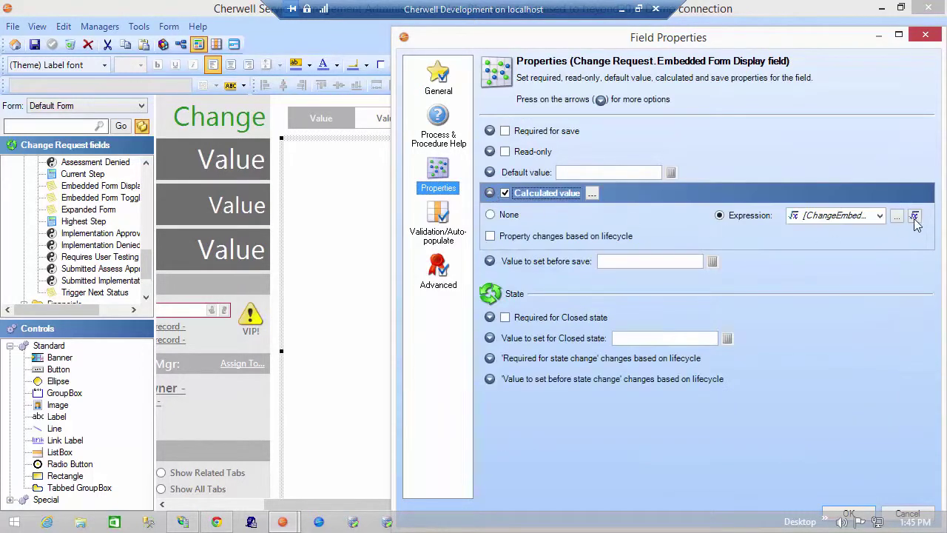
pyautogui.click(914, 216)
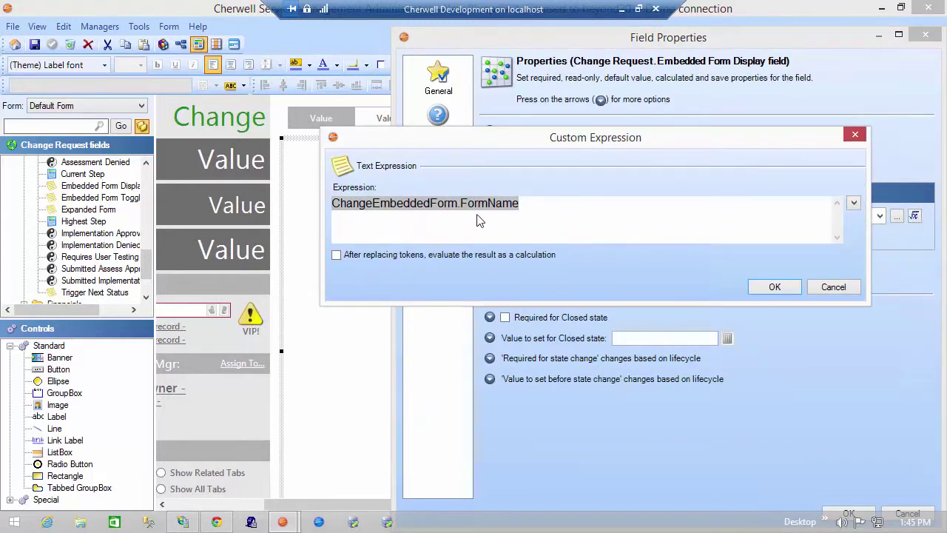
pyautogui.click(840, 290)
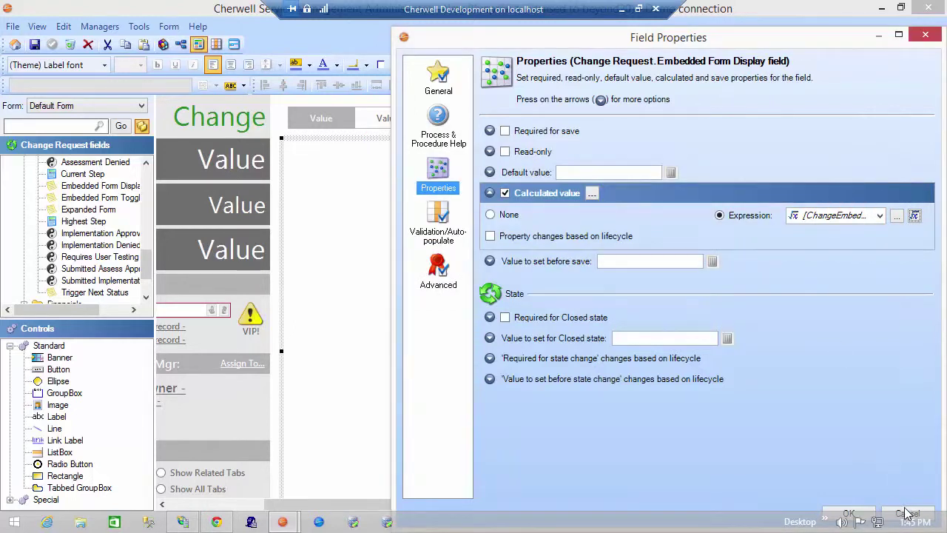
pyautogui.click(907, 512)
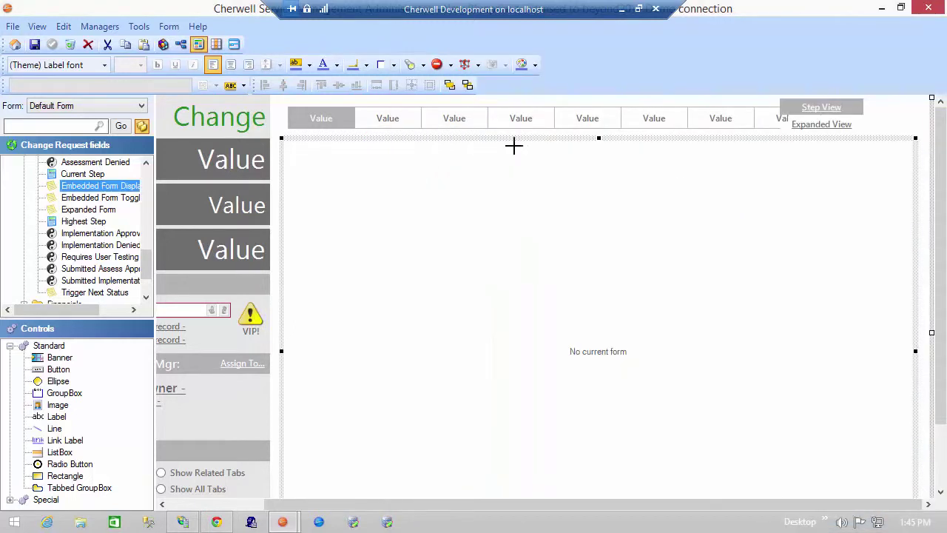
pyautogui.click(15, 46)
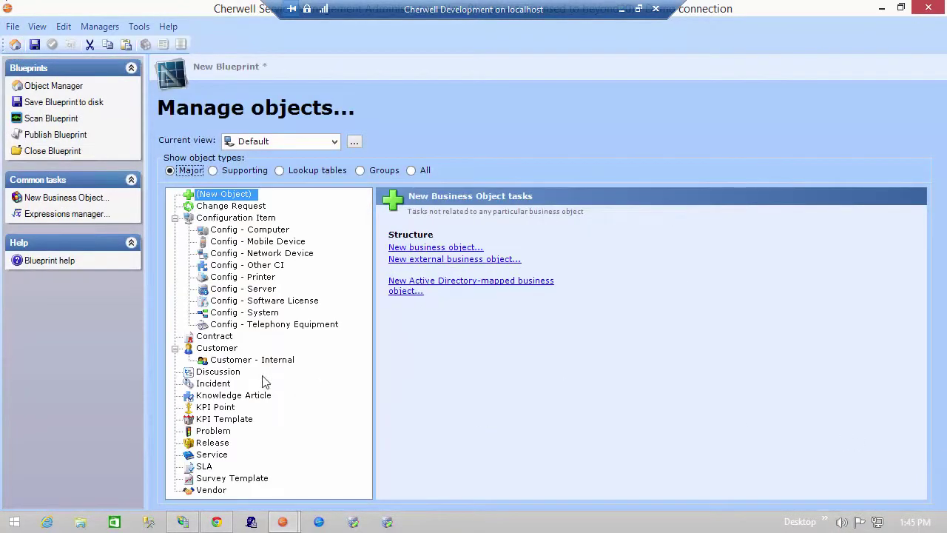
# Step: Open the Change Embedded Form lookup table's business object definition from Lookup tables
pyautogui.click(301, 172)
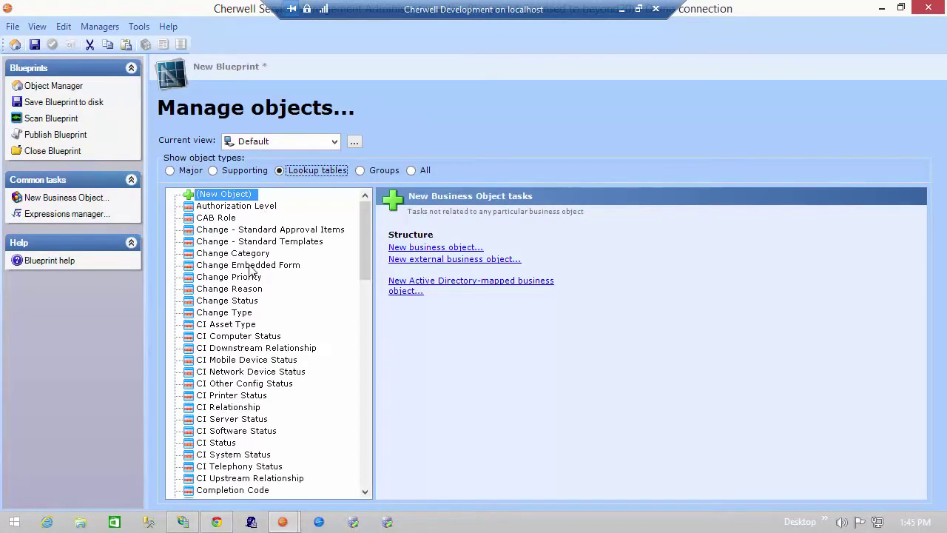
pyautogui.click(251, 266)
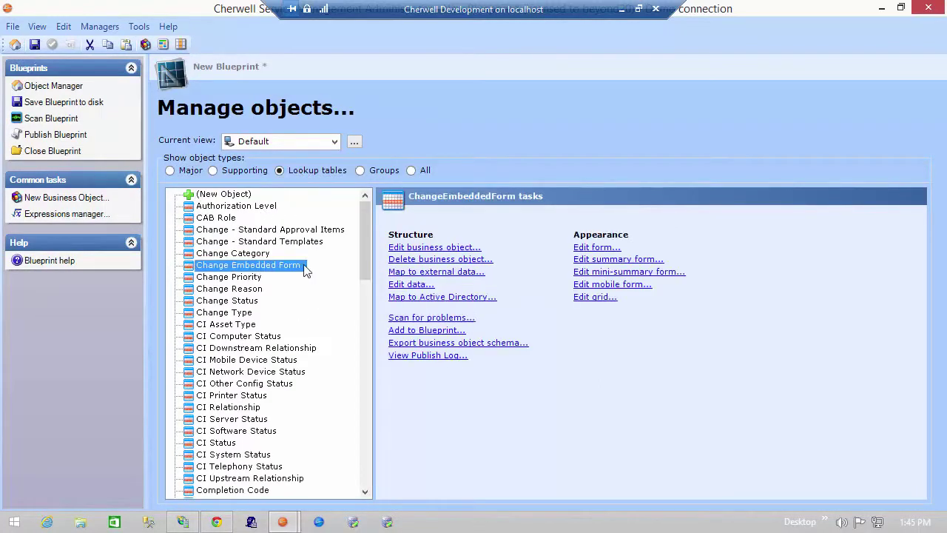
pyautogui.click(432, 249)
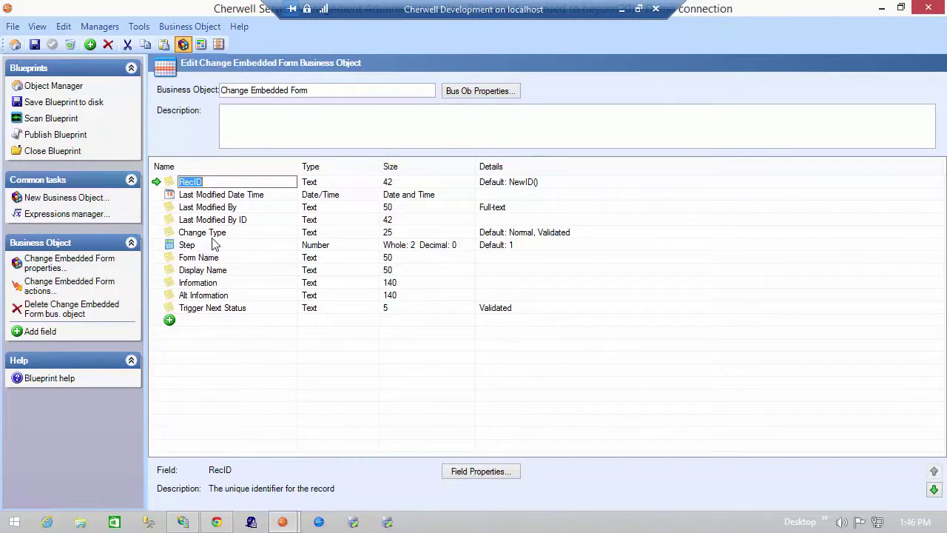
# Step: Review the Change Type field's allowed values list, cancelling without changes
pyautogui.click(185, 232)
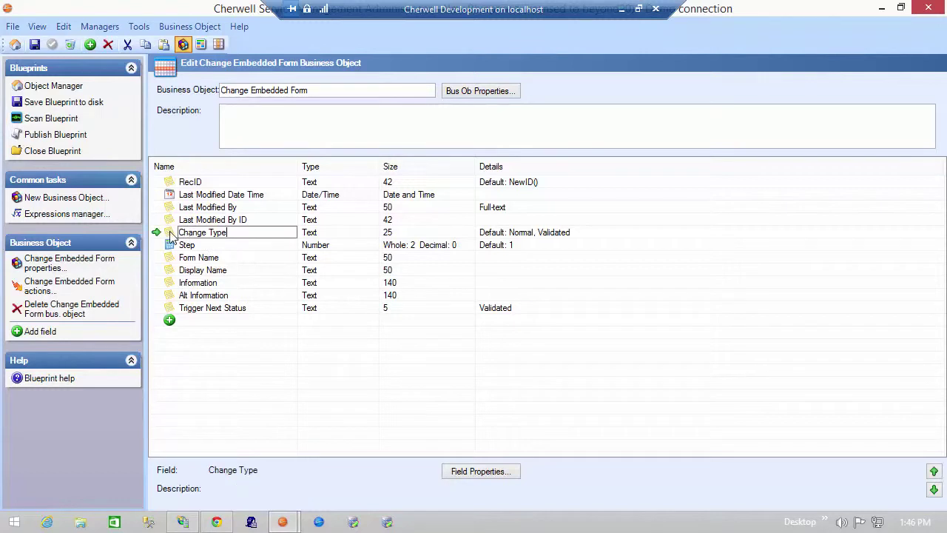
pyautogui.doubleClick(172, 234)
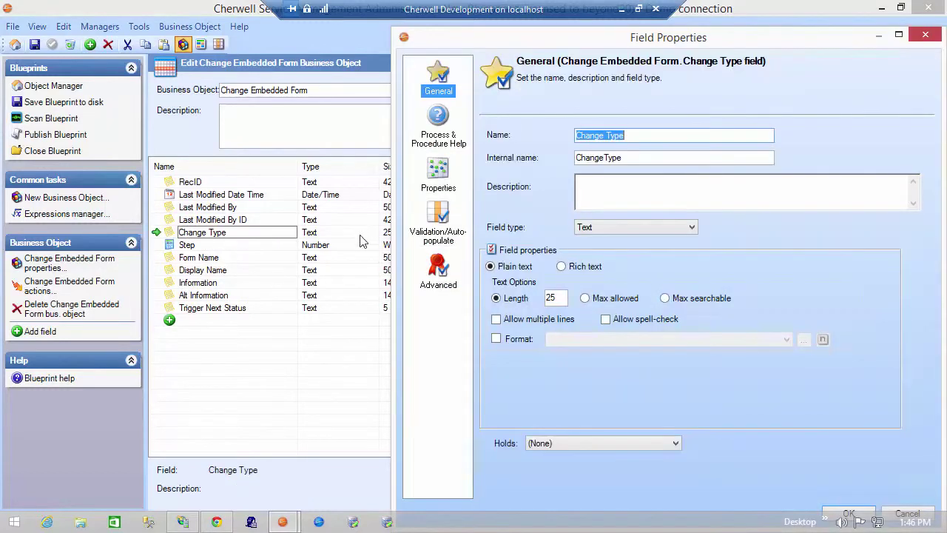
pyautogui.click(437, 232)
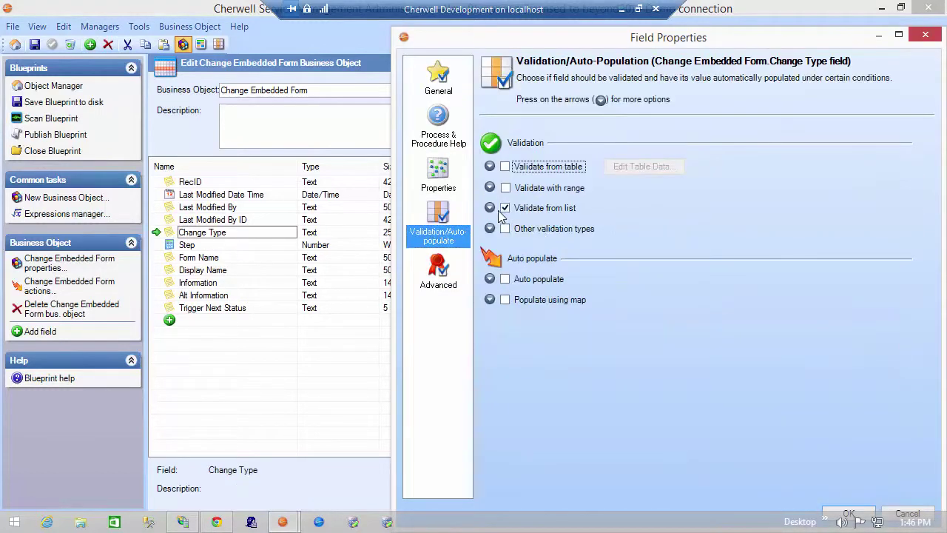
pyautogui.click(489, 208)
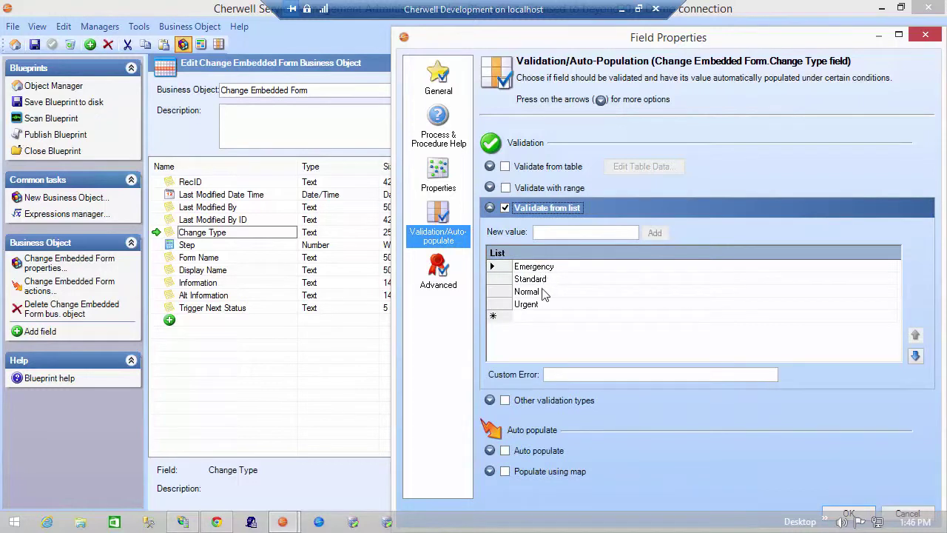
pyautogui.click(918, 512)
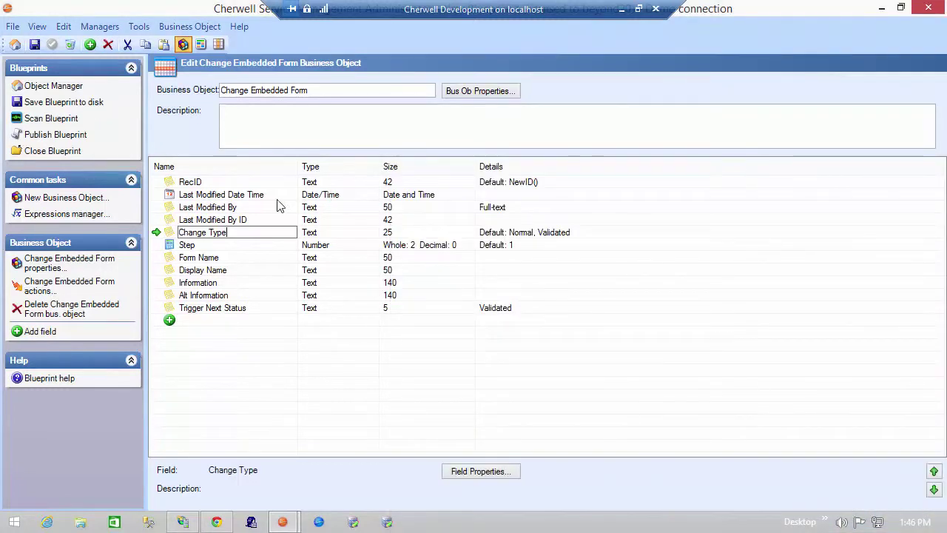
# Step: Review the Trigger Next Status field's Yes/No values list, cancelling without changes
pyautogui.rightClick(169, 307)
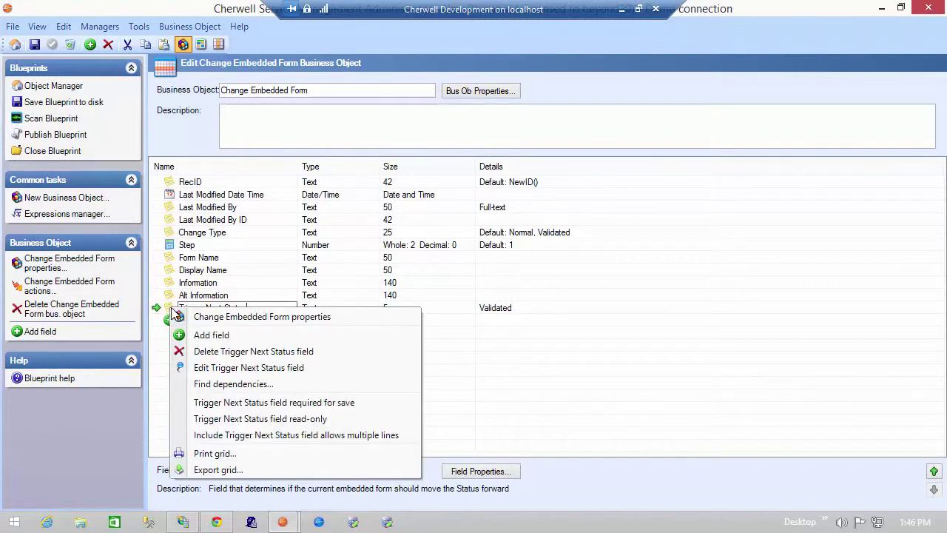
pyautogui.click(203, 366)
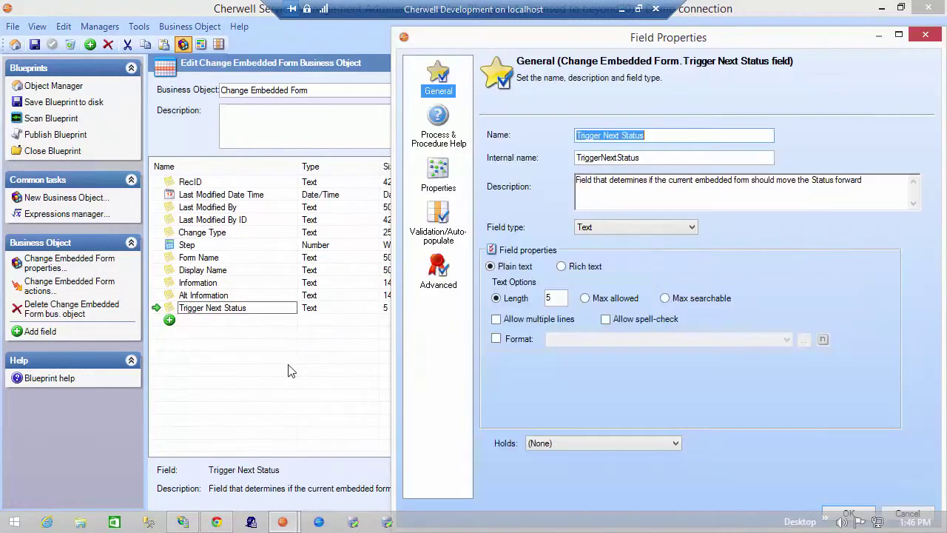
pyautogui.click(438, 222)
pyautogui.click(489, 207)
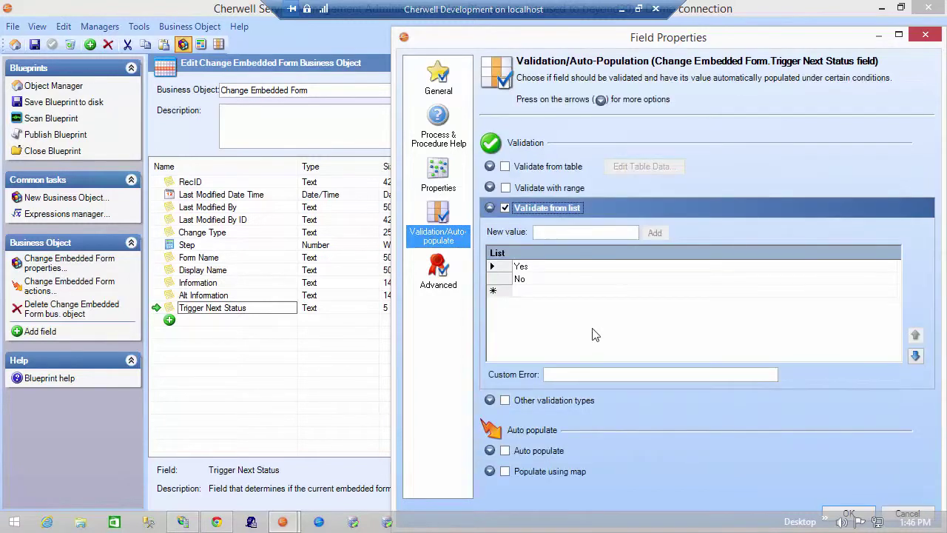
pyautogui.click(908, 512)
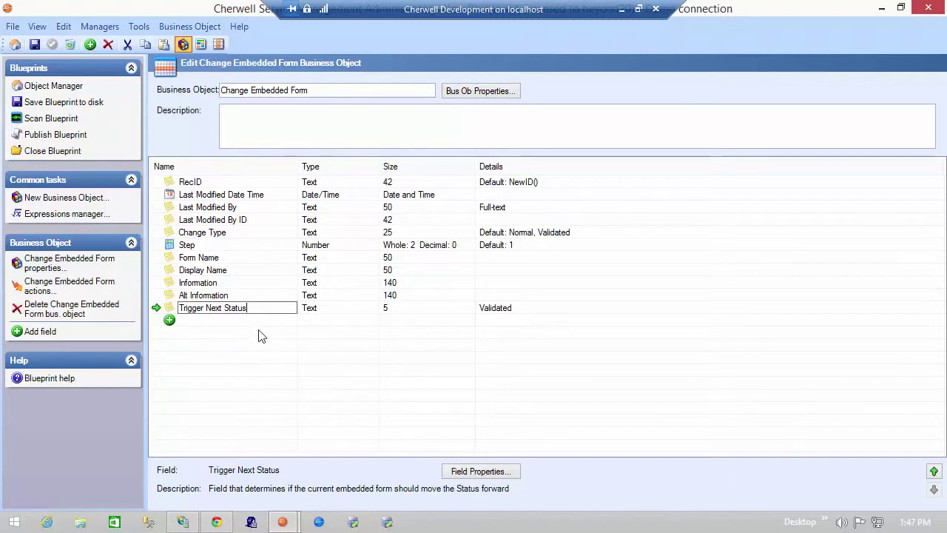
# Step: Return to the object manager and select Change Request among the major objects
pyautogui.click(15, 45)
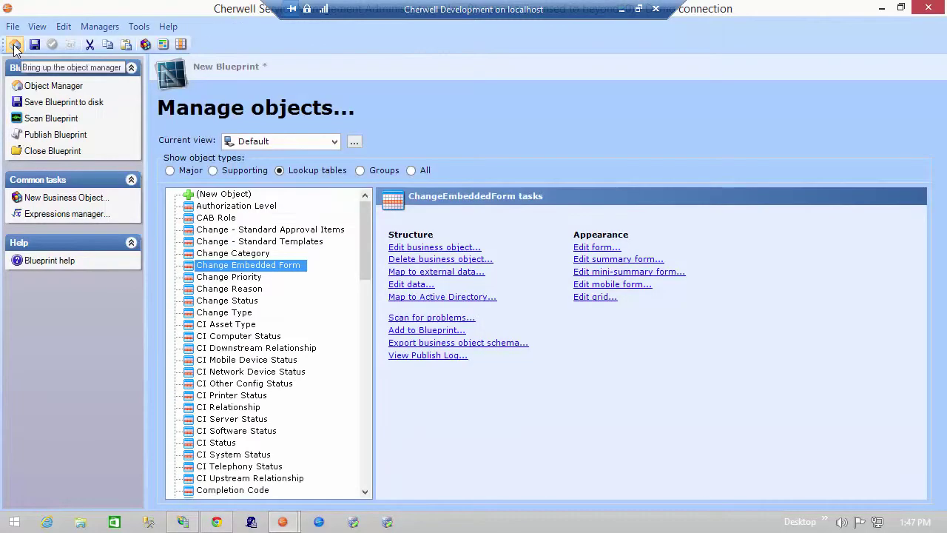
pyautogui.click(187, 171)
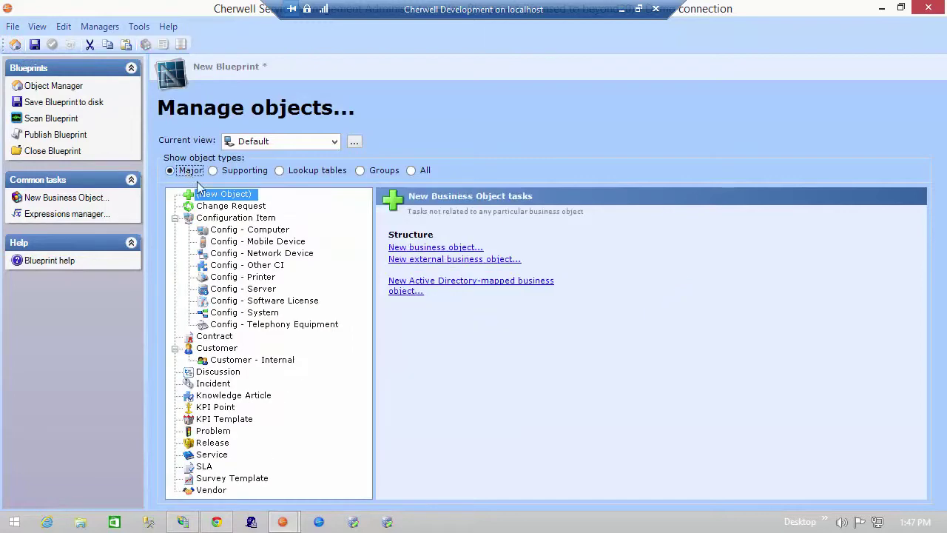
pyautogui.click(240, 207)
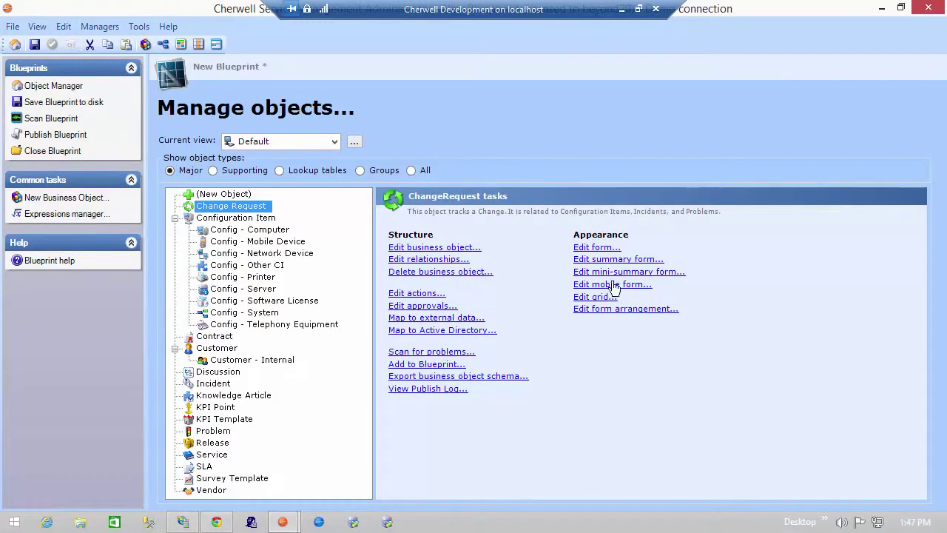
# Step: Open the Change Request form designer and load the Assess Normal form
pyautogui.click(597, 248)
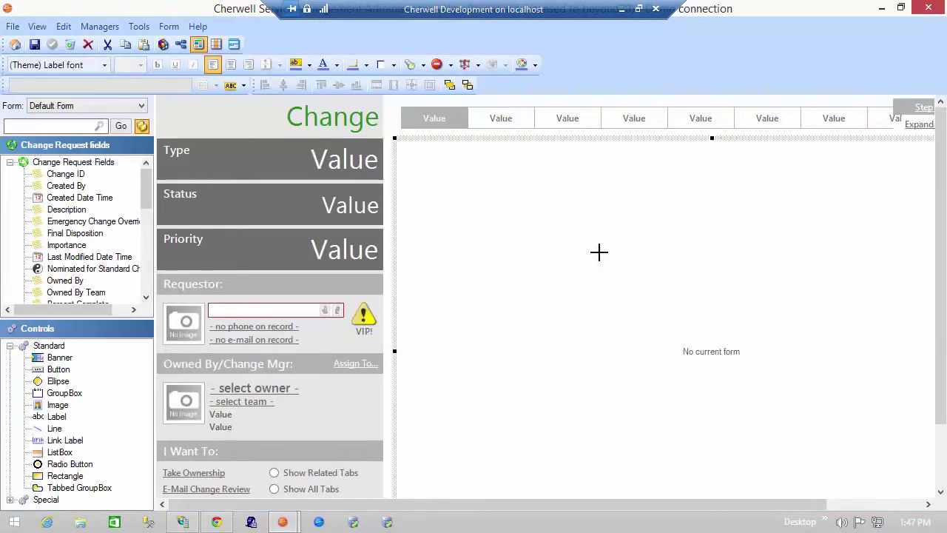
pyautogui.click(142, 107)
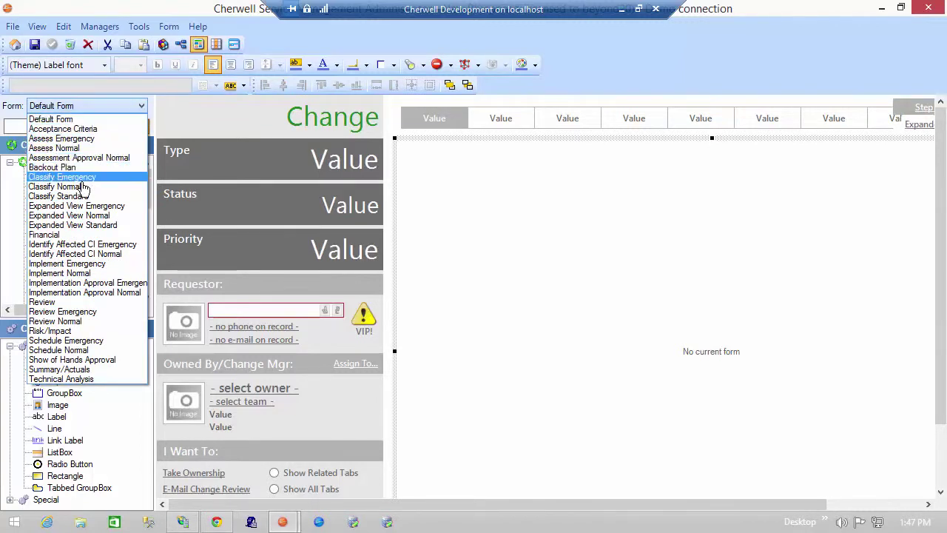
pyautogui.click(66, 147)
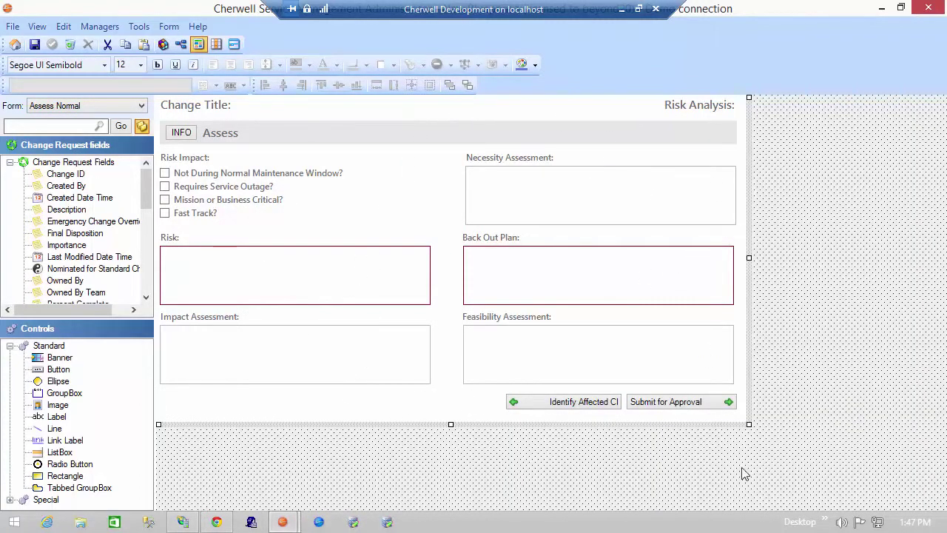
# Step: Inspect the Submit for Approval and Identify Affected CI buttons, then load Review Normal
pyautogui.click(637, 401)
pyautogui.click(592, 401)
pyautogui.click(666, 401)
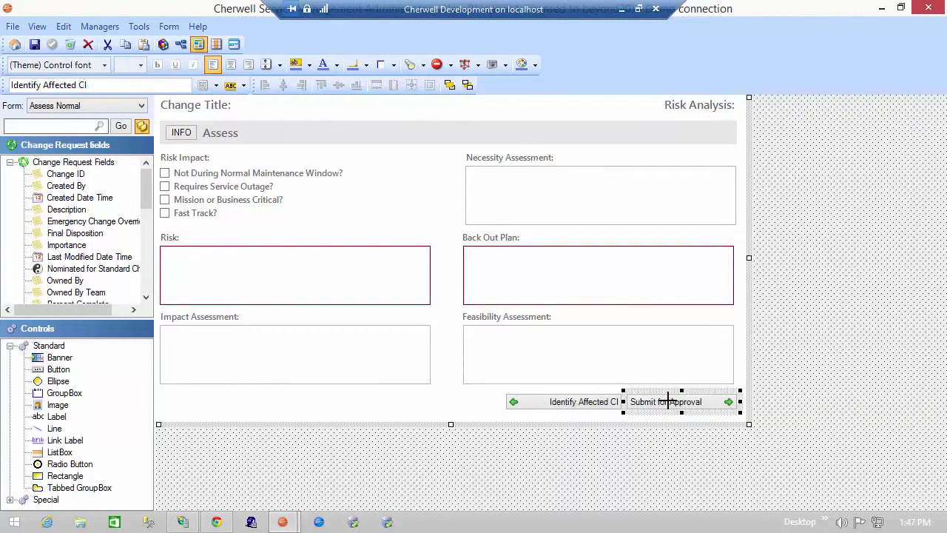
pyautogui.click(100, 109)
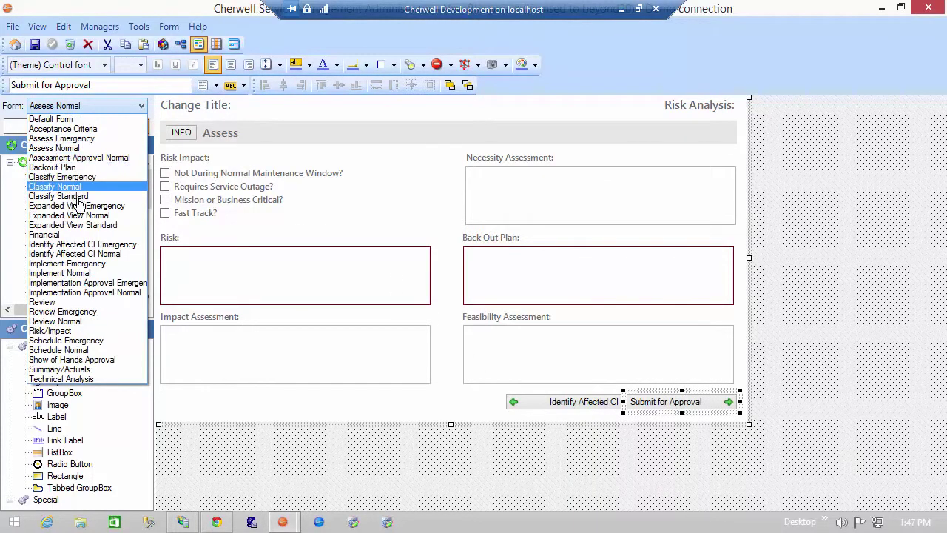
pyautogui.click(97, 322)
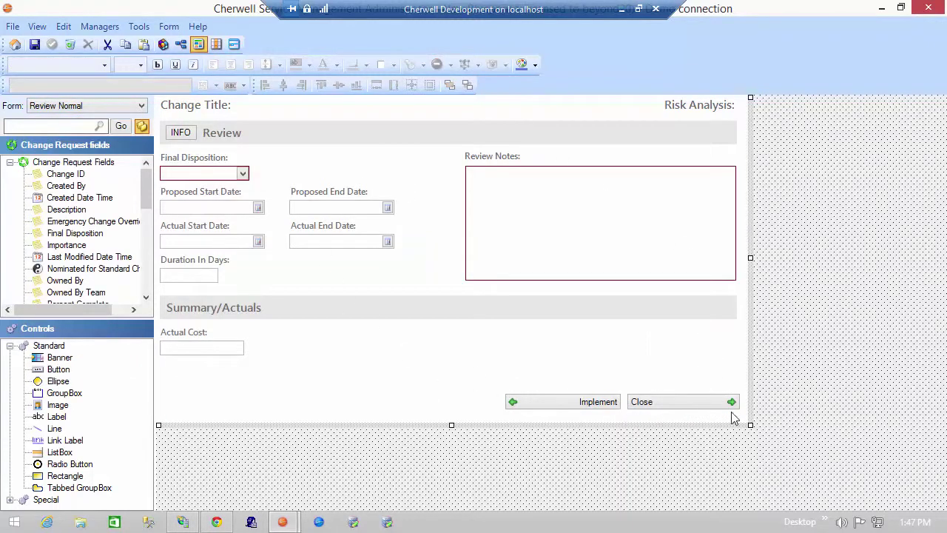
pyautogui.click(668, 401)
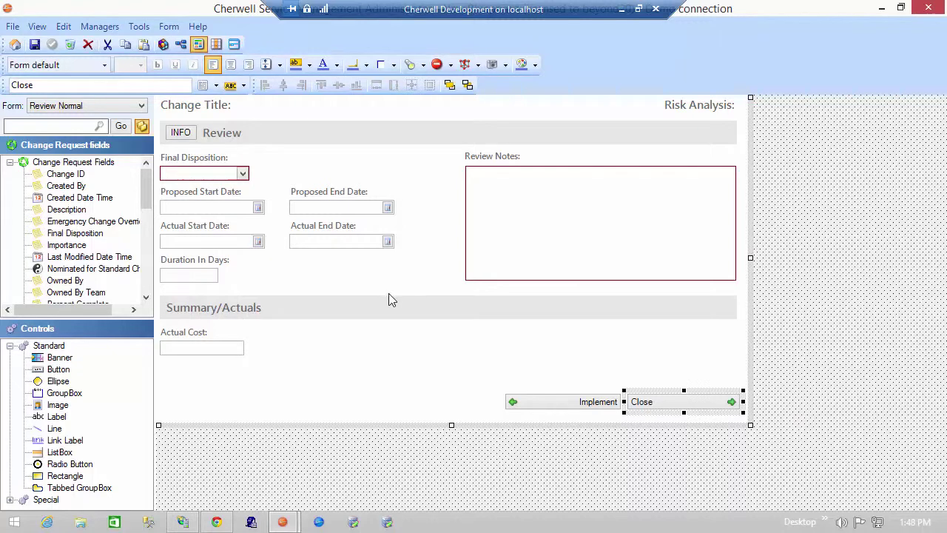
pyautogui.click(15, 44)
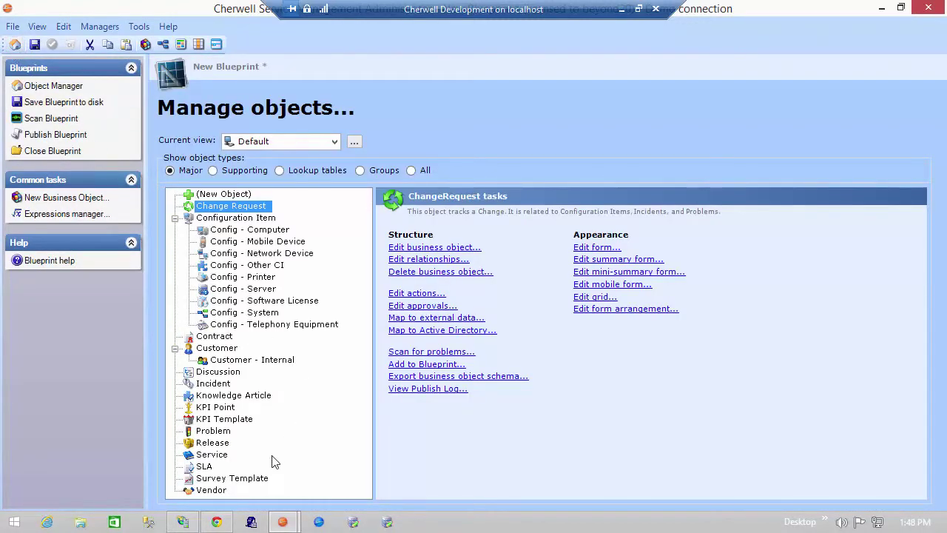
# Step: Open the Service form designer and inspect its Details and Alignment and Cost link labels
pyautogui.click(216, 455)
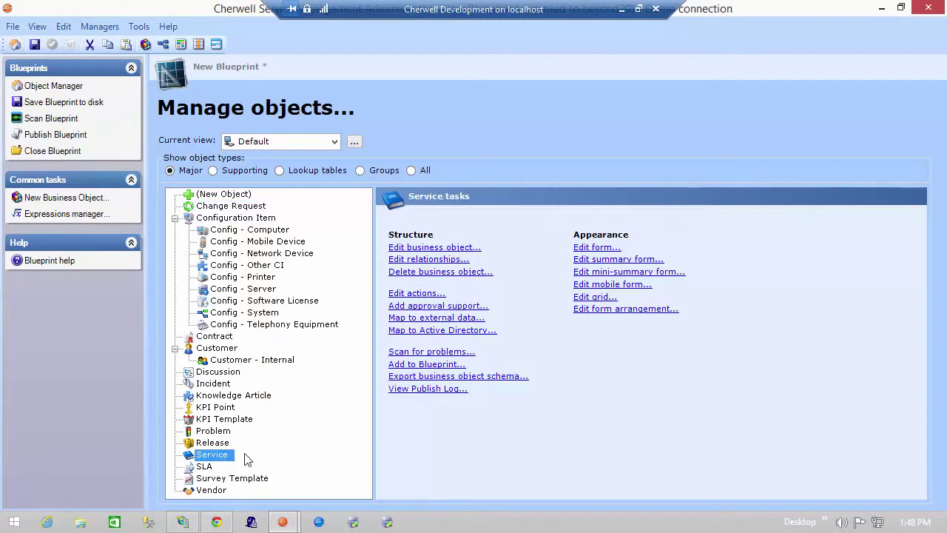
pyautogui.click(596, 247)
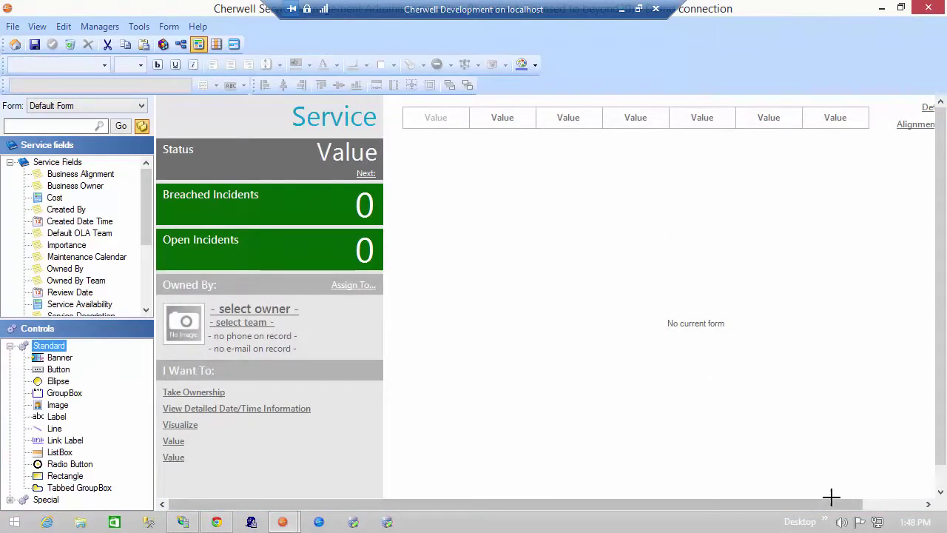
pyautogui.click(880, 505)
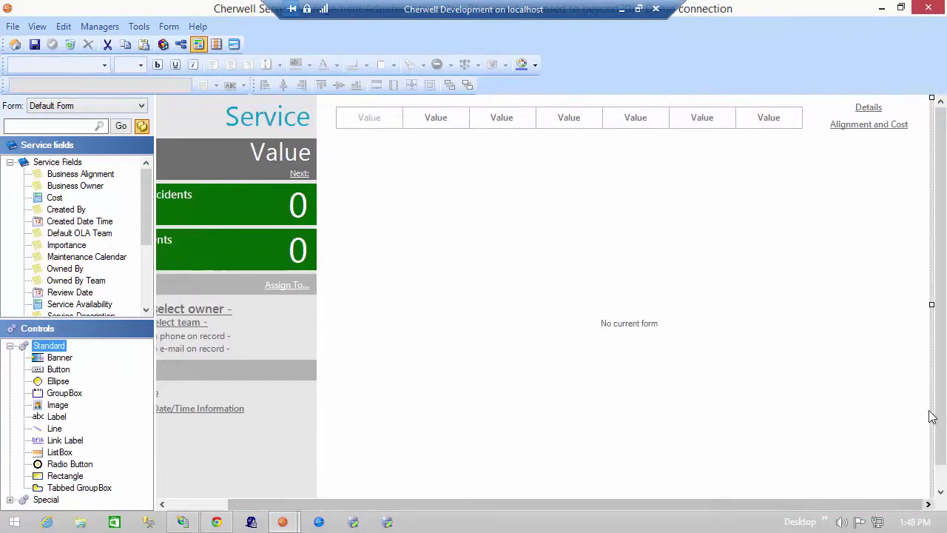
pyautogui.click(870, 108)
pyautogui.click(870, 125)
pyautogui.click(867, 106)
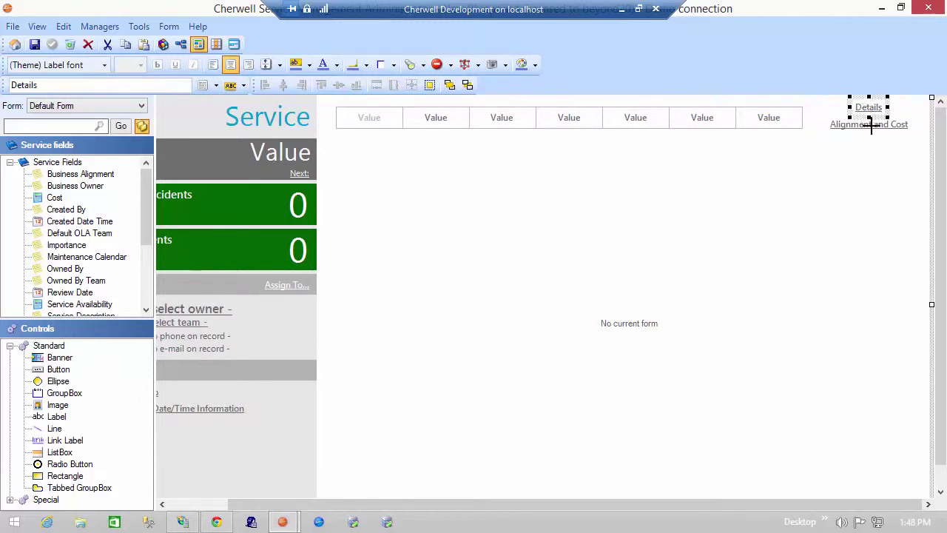
pyautogui.click(869, 124)
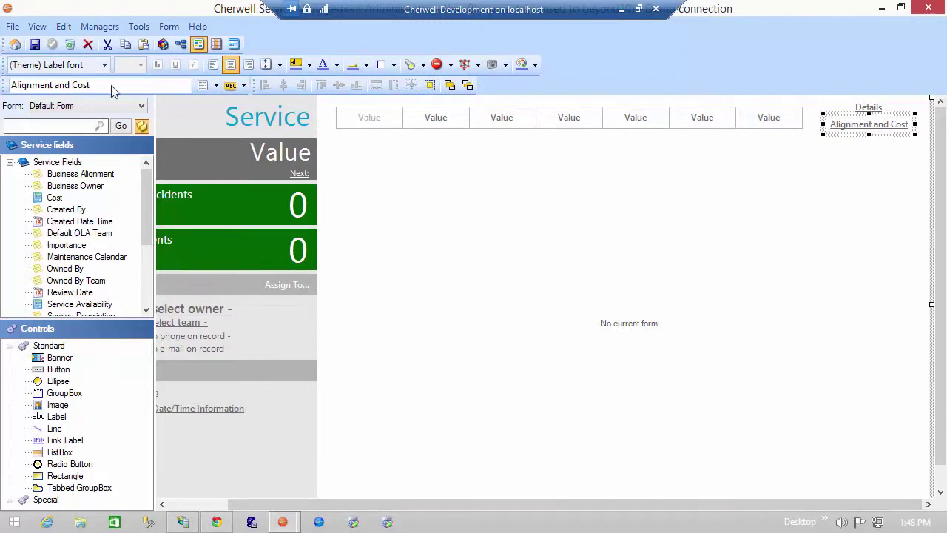
# Step: Load the Details embedded form, then switch to the Alignment and Cost form
pyautogui.click(127, 108)
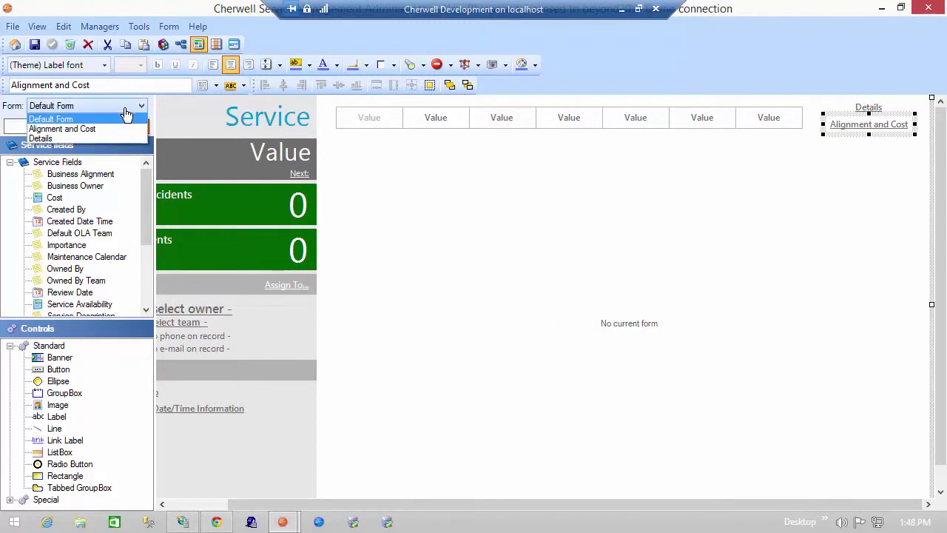
pyautogui.click(83, 139)
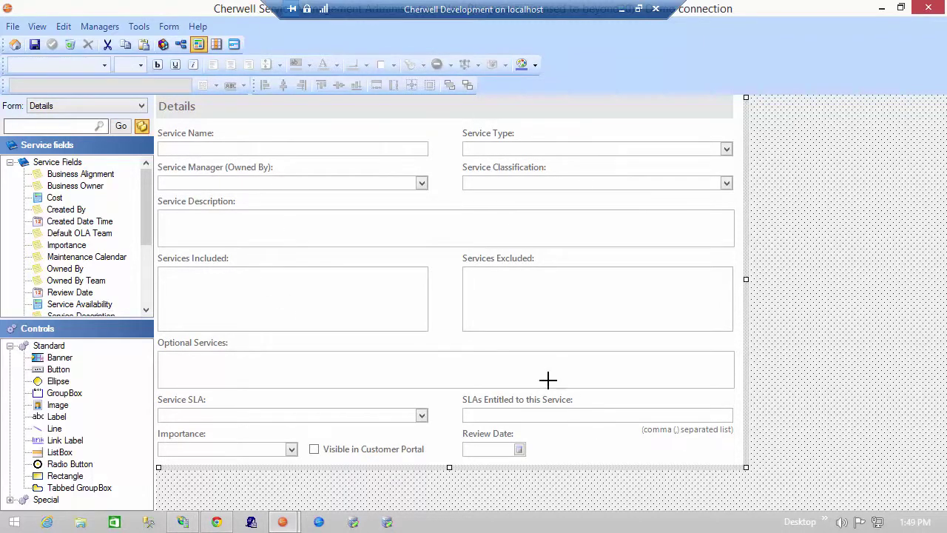
pyautogui.click(118, 108)
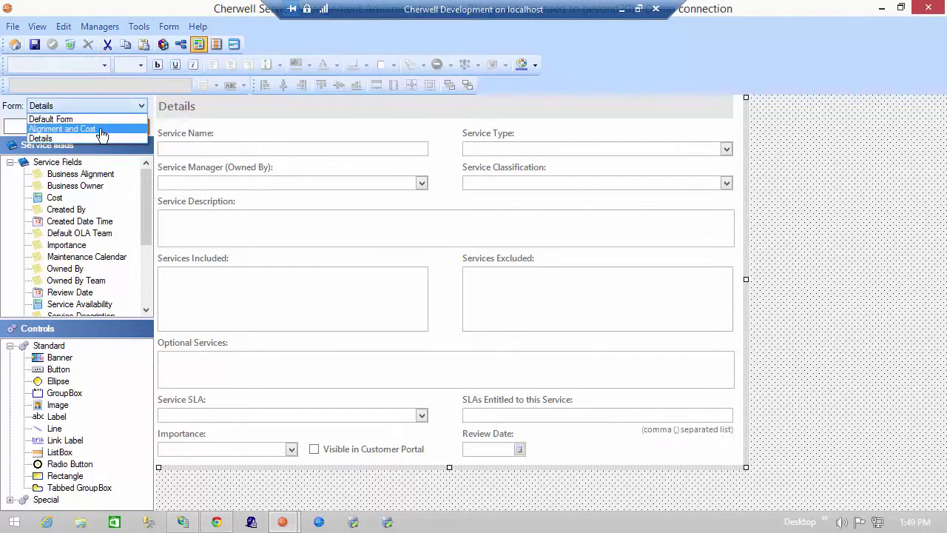
pyautogui.click(102, 130)
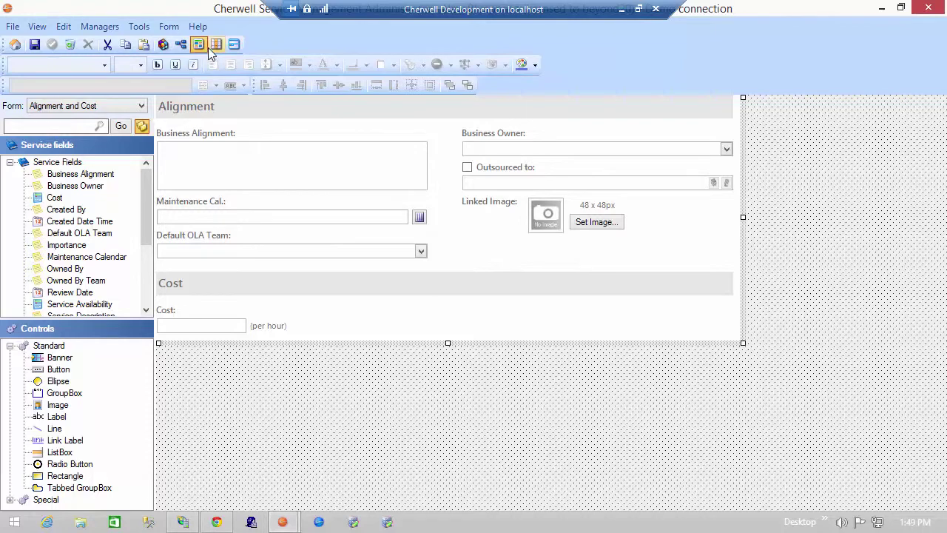
pyautogui.click(140, 106)
# Step: Switch to the Default Form and inspect its embedded form's Service.PageDisplay expression without changes
pyautogui.click(105, 120)
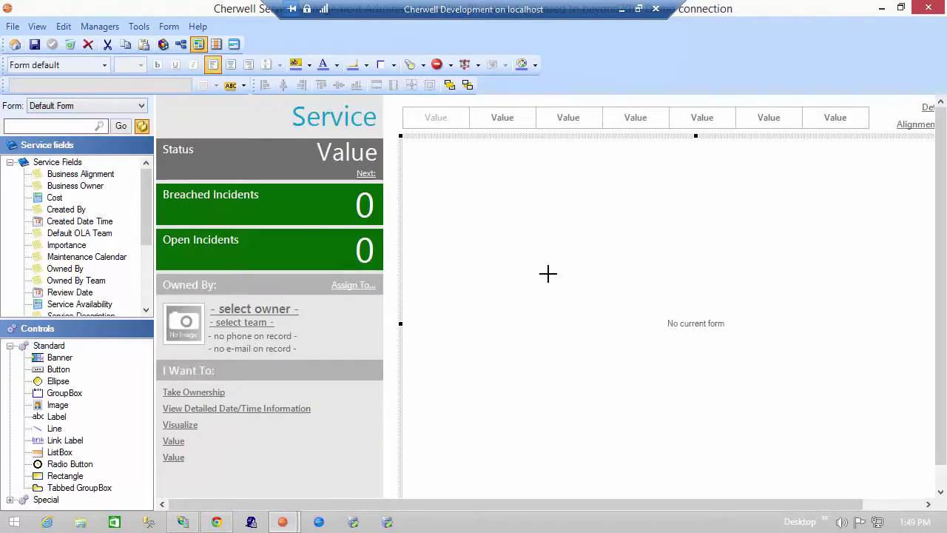
pyautogui.rightClick(545, 272)
pyautogui.click(601, 406)
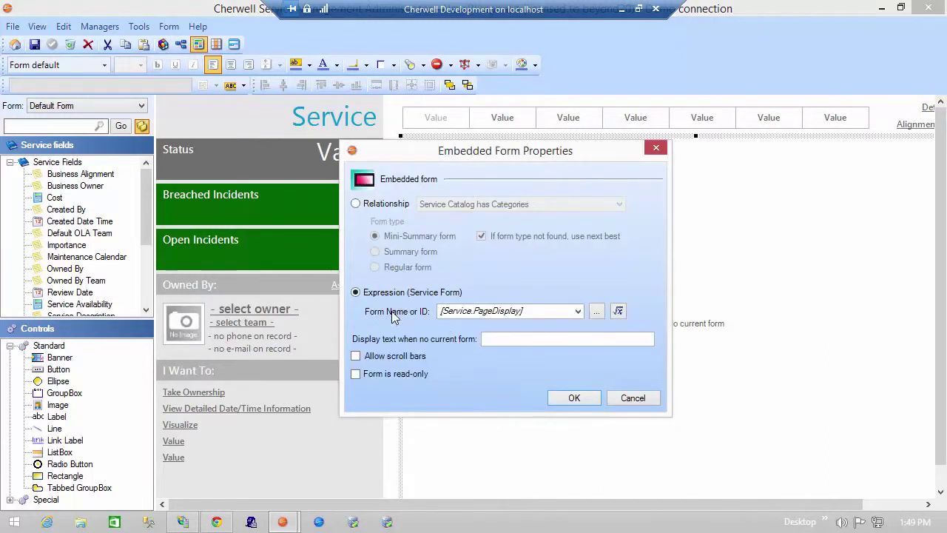
pyautogui.click(619, 312)
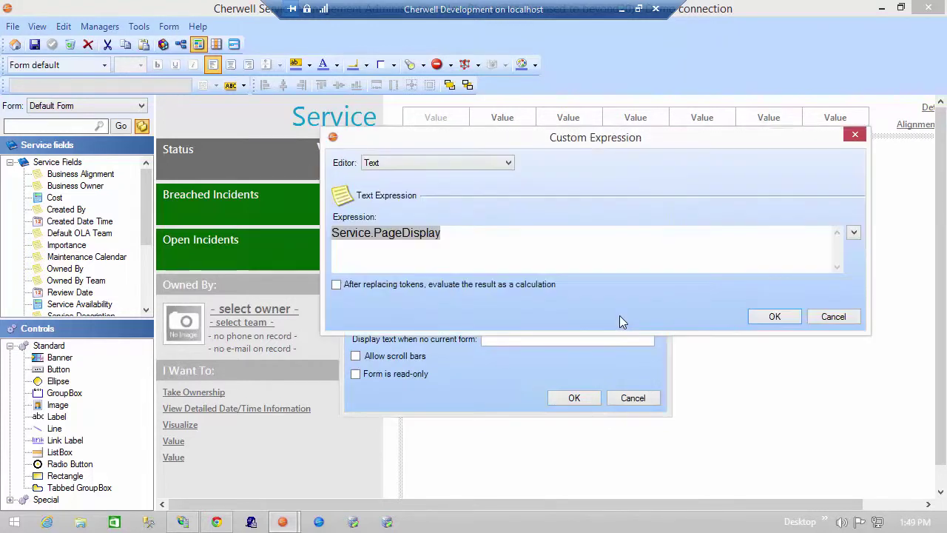
pyautogui.click(834, 316)
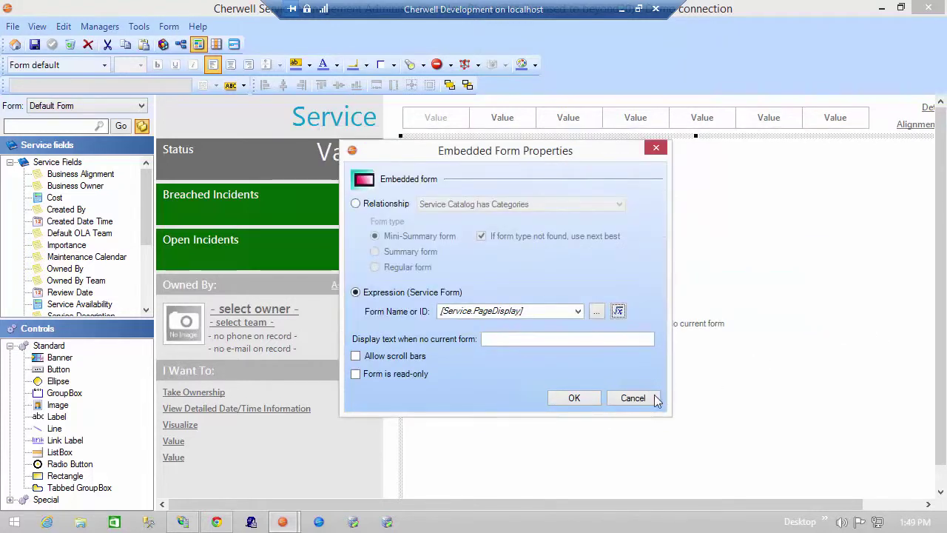
pyautogui.click(654, 398)
pyautogui.moveTo(147, 239); pyautogui.dragTo(144, 313)
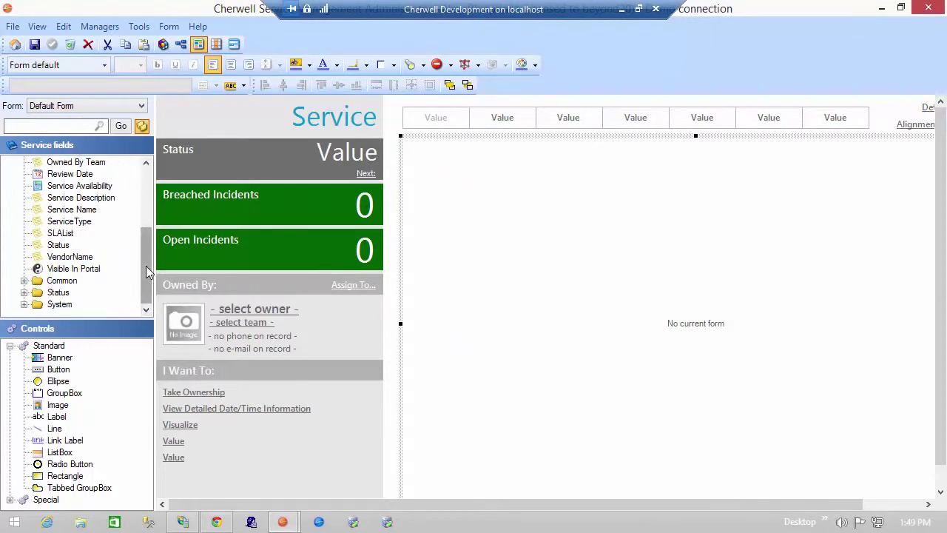
pyautogui.moveTo(146, 265); pyautogui.dragTo(140, 285)
pyautogui.click(24, 280)
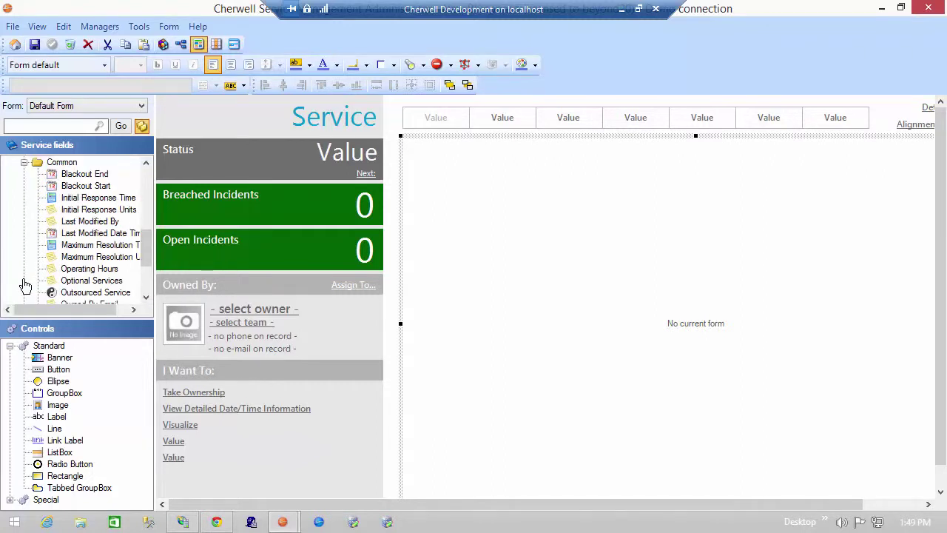
pyautogui.moveTo(148, 250); pyautogui.dragTo(145, 263)
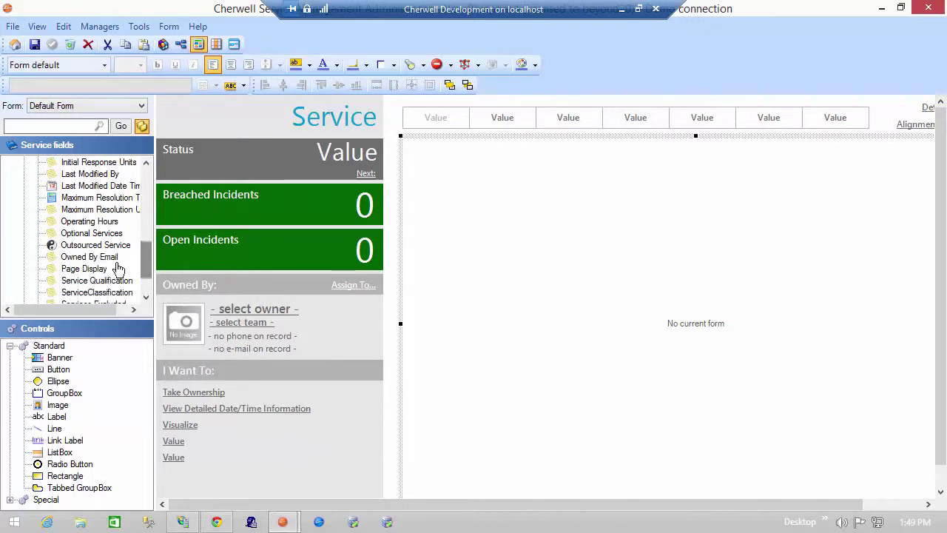
pyautogui.click(95, 272)
pyautogui.rightClick(83, 270)
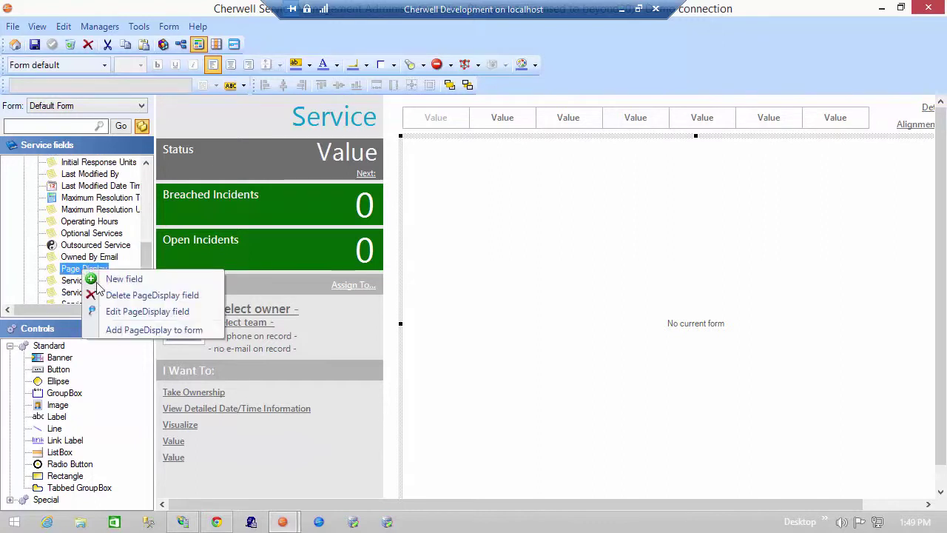
pyautogui.click(129, 312)
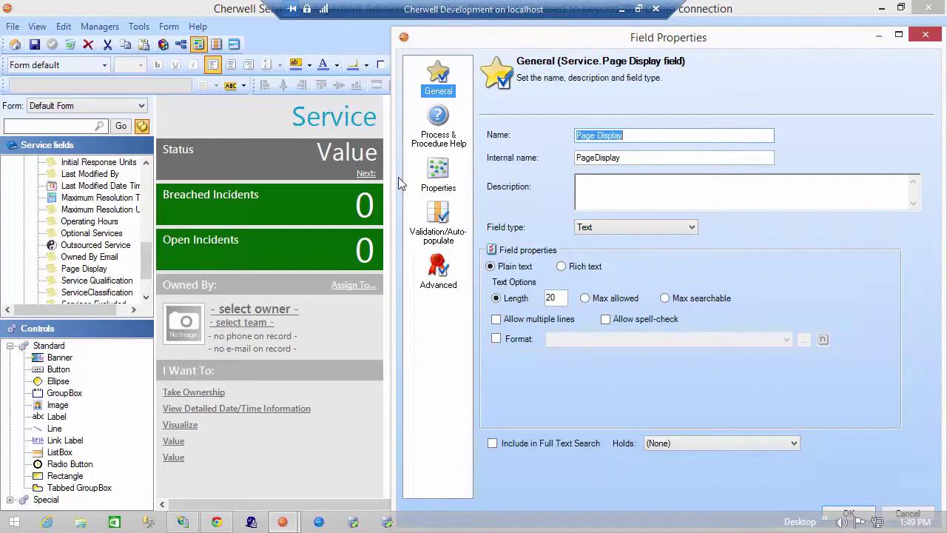
pyautogui.click(450, 220)
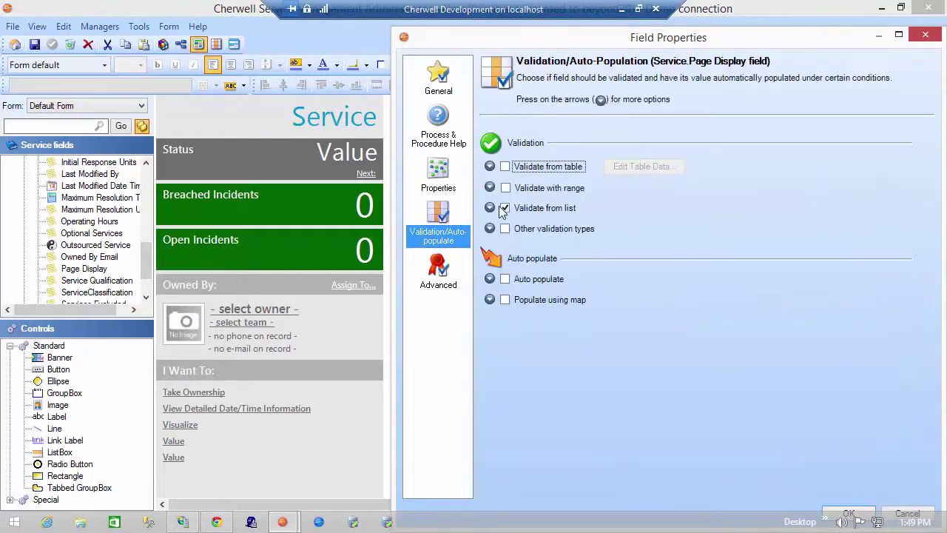
pyautogui.click(504, 209)
pyautogui.click(488, 208)
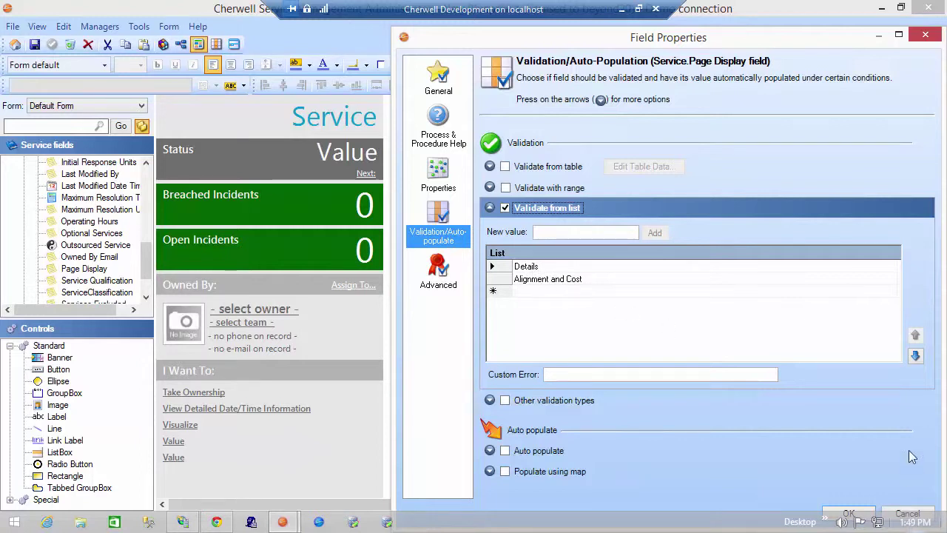
pyautogui.click(924, 35)
pyautogui.click(920, 107)
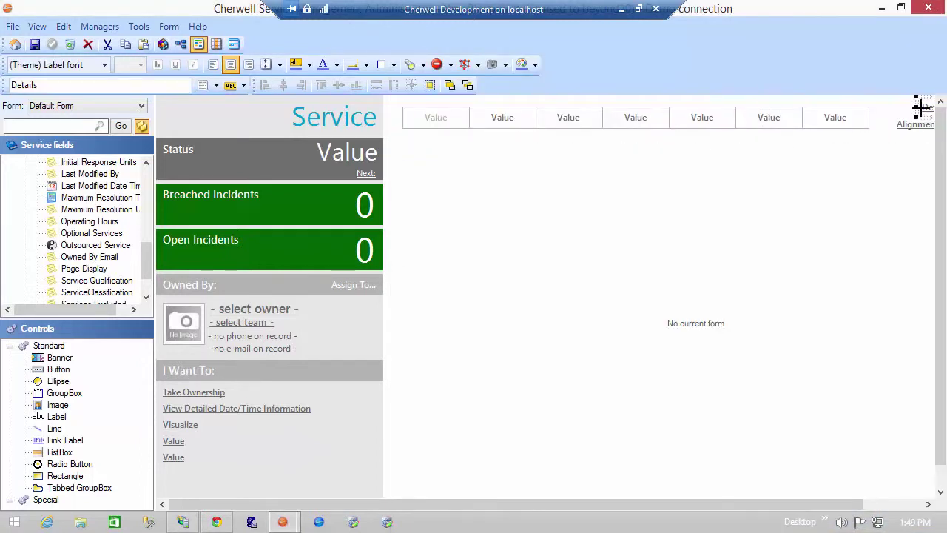
pyautogui.rightClick(922, 107)
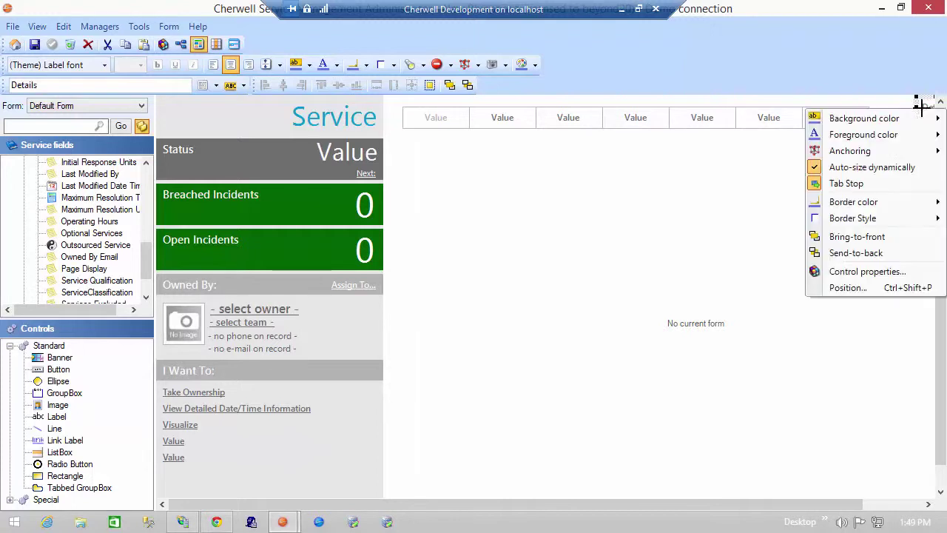
pyautogui.click(866, 275)
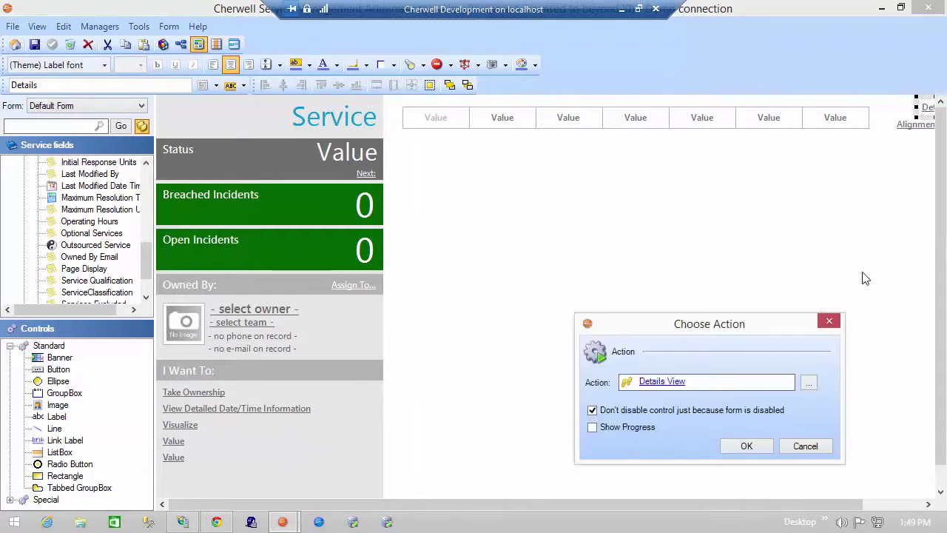
pyautogui.click(677, 384)
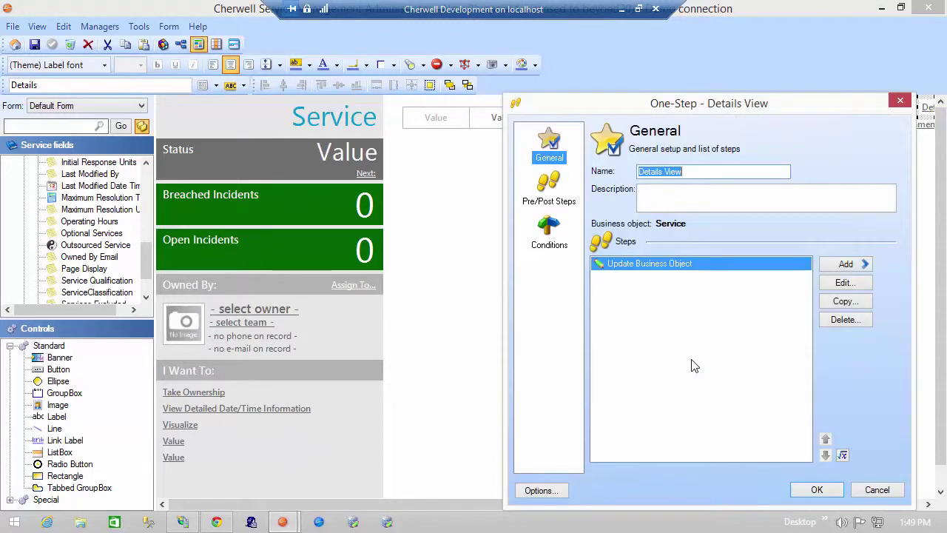
pyautogui.click(849, 287)
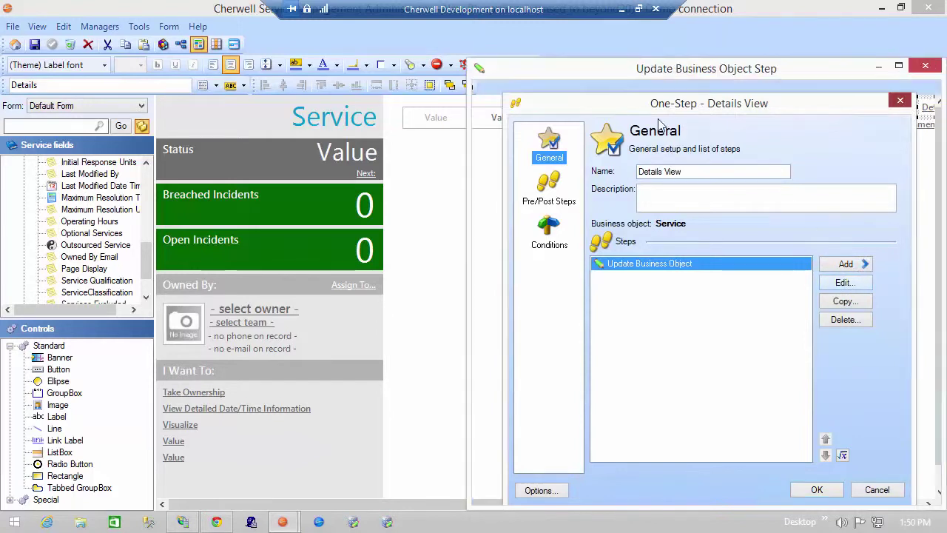
pyautogui.click(506, 425)
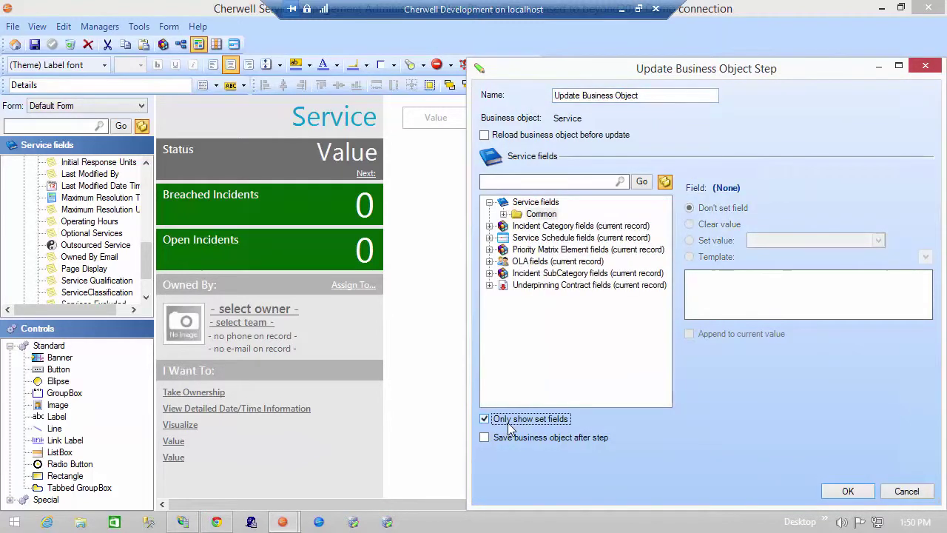
pyautogui.click(503, 214)
pyautogui.click(562, 225)
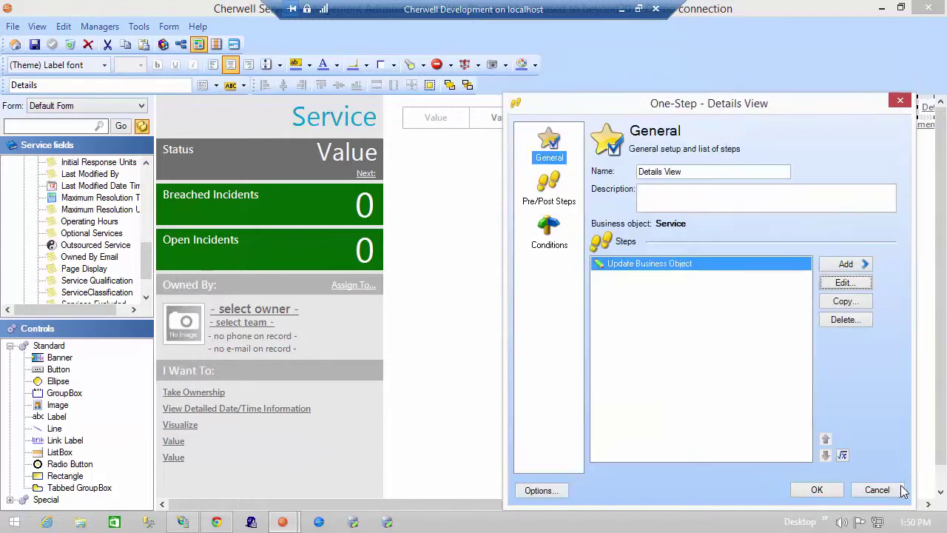
pyautogui.click(904, 491)
pyautogui.click(893, 491)
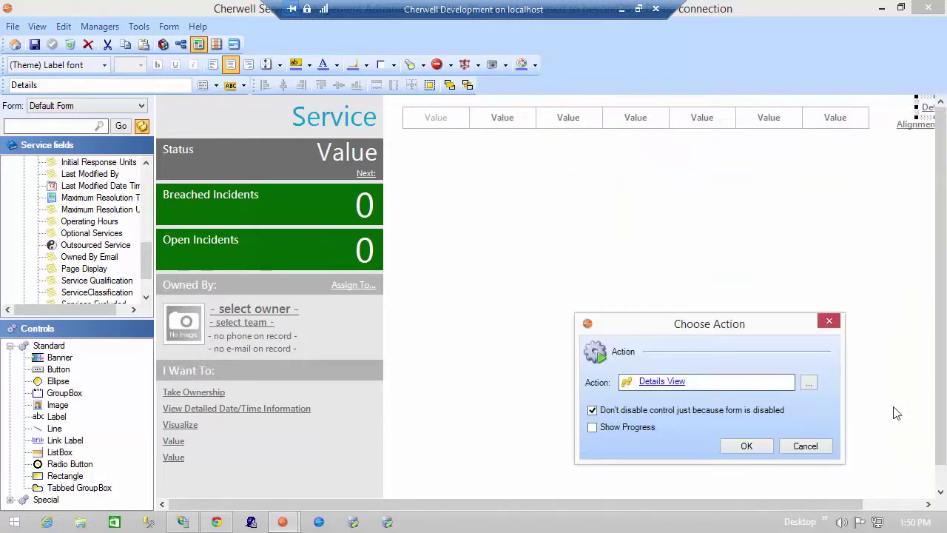
pyautogui.click(805, 446)
pyautogui.click(900, 125)
pyautogui.rightClick(901, 126)
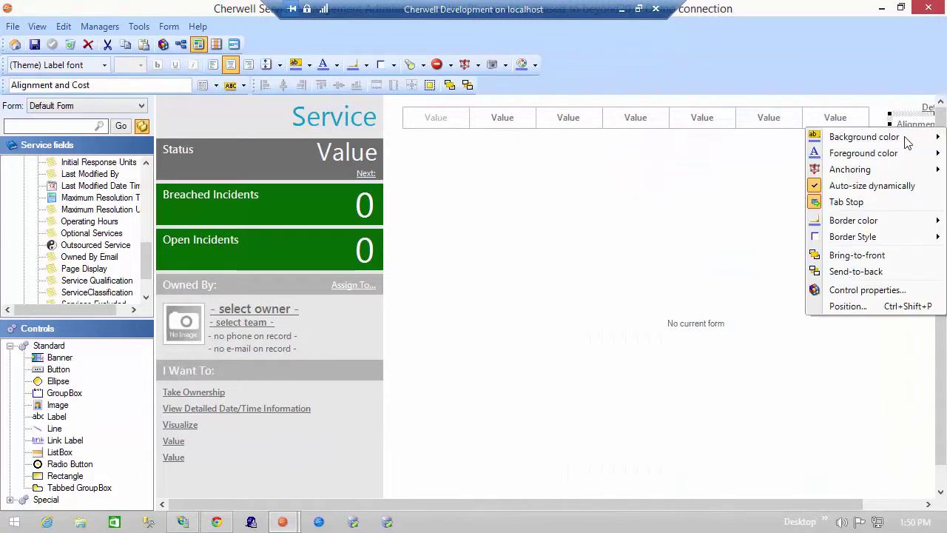
pyautogui.click(850, 290)
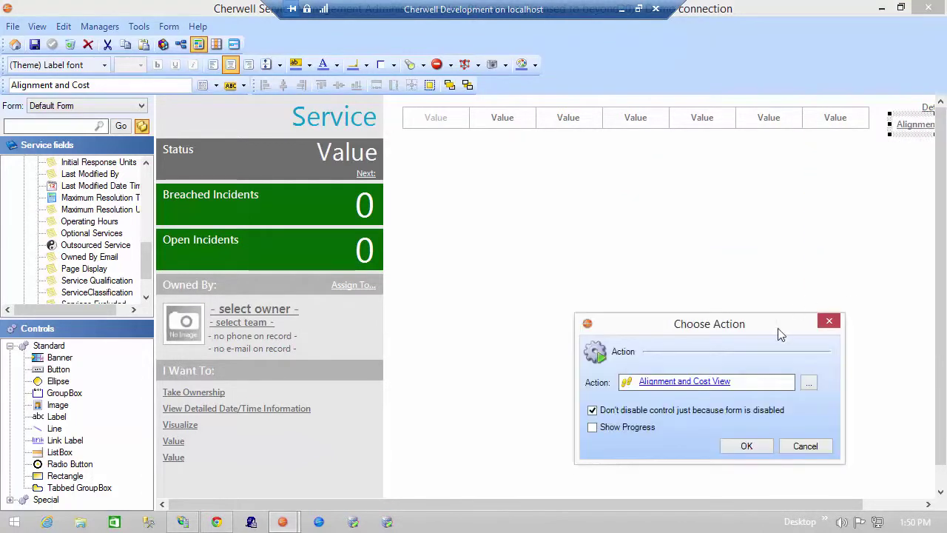
pyautogui.click(687, 381)
pyautogui.click(846, 282)
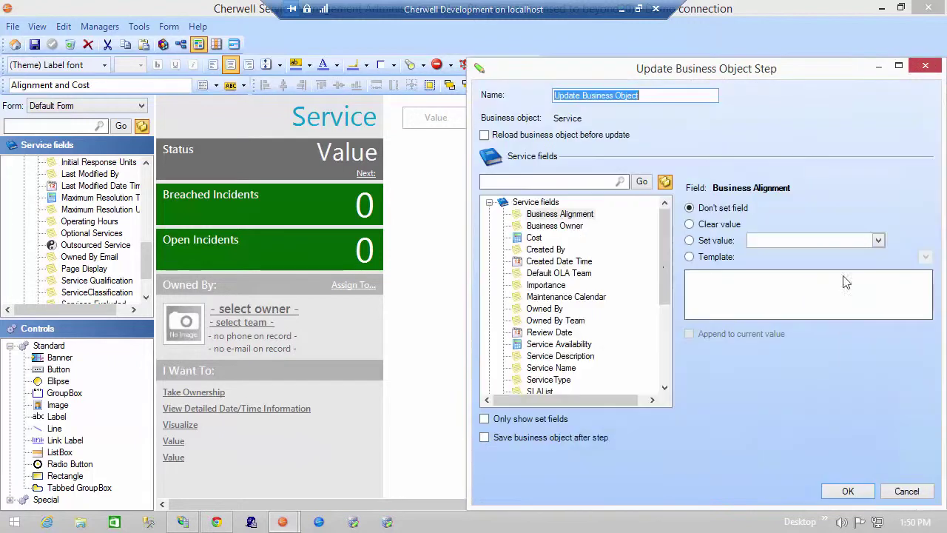
pyautogui.click(537, 420)
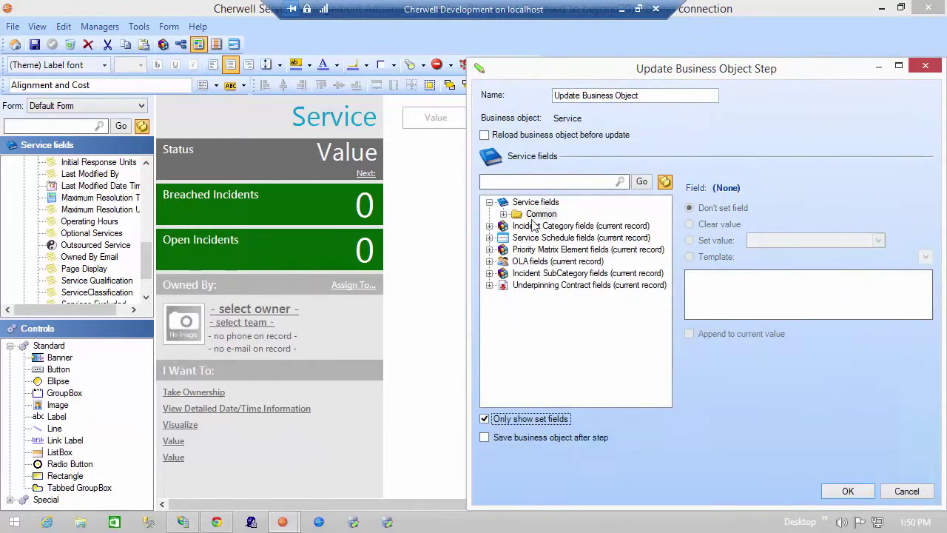
pyautogui.click(503, 214)
pyautogui.click(554, 226)
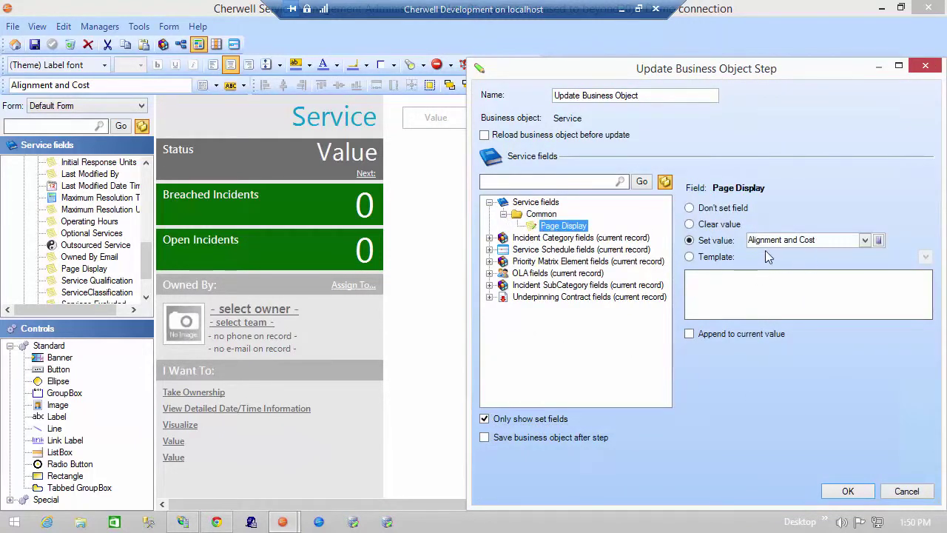
pyautogui.click(915, 492)
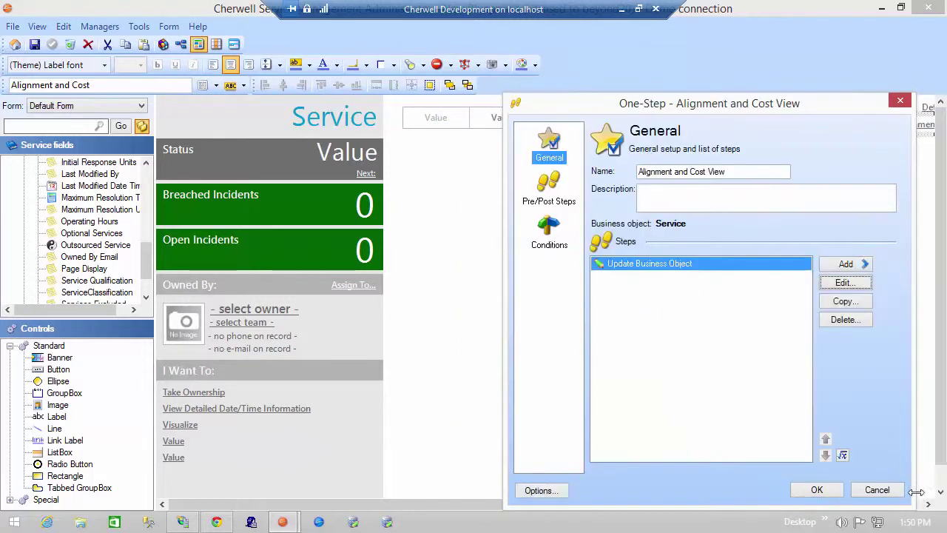
pyautogui.click(880, 490)
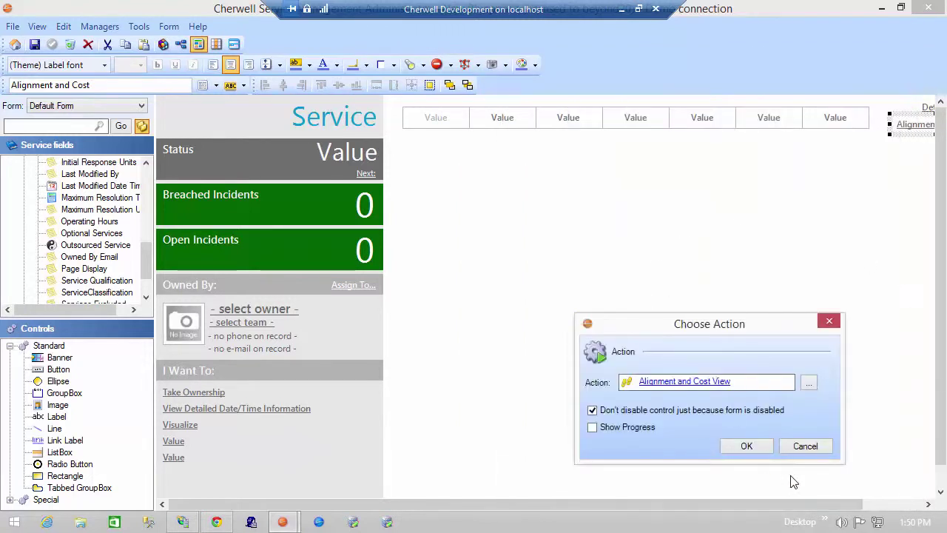
pyautogui.click(804, 446)
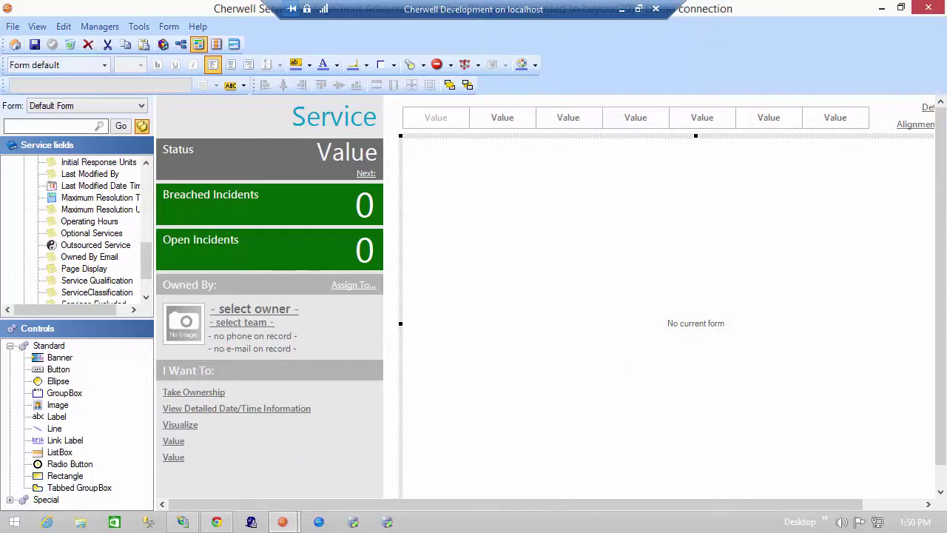
# Step: Close the Service form designer to return to the Manage objects page
pyautogui.click(13, 43)
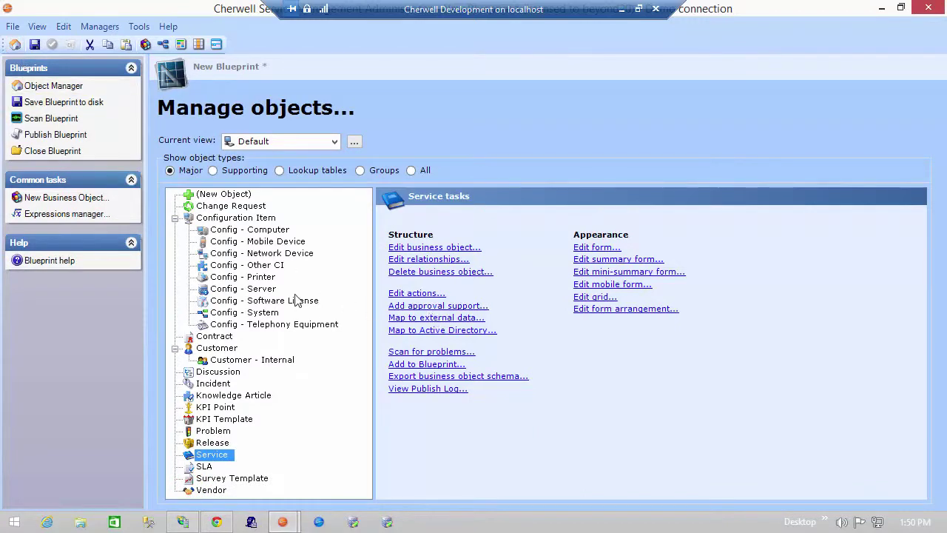
# Step: Select (New Object) in the object tree to show New Business Object tasks
pyautogui.click(204, 195)
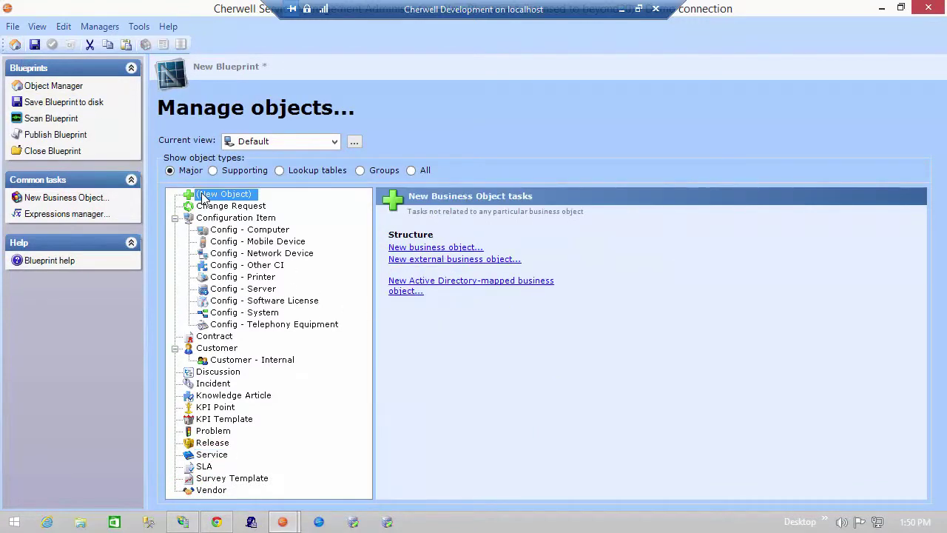